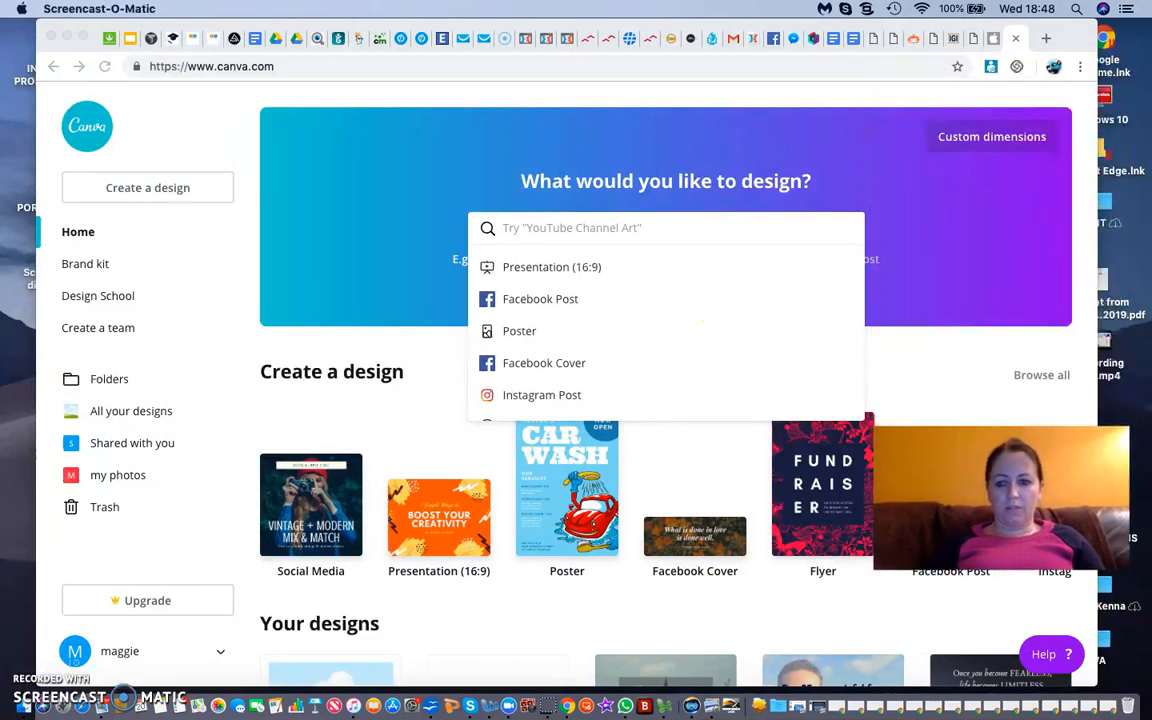
pyautogui.click(198, 118)
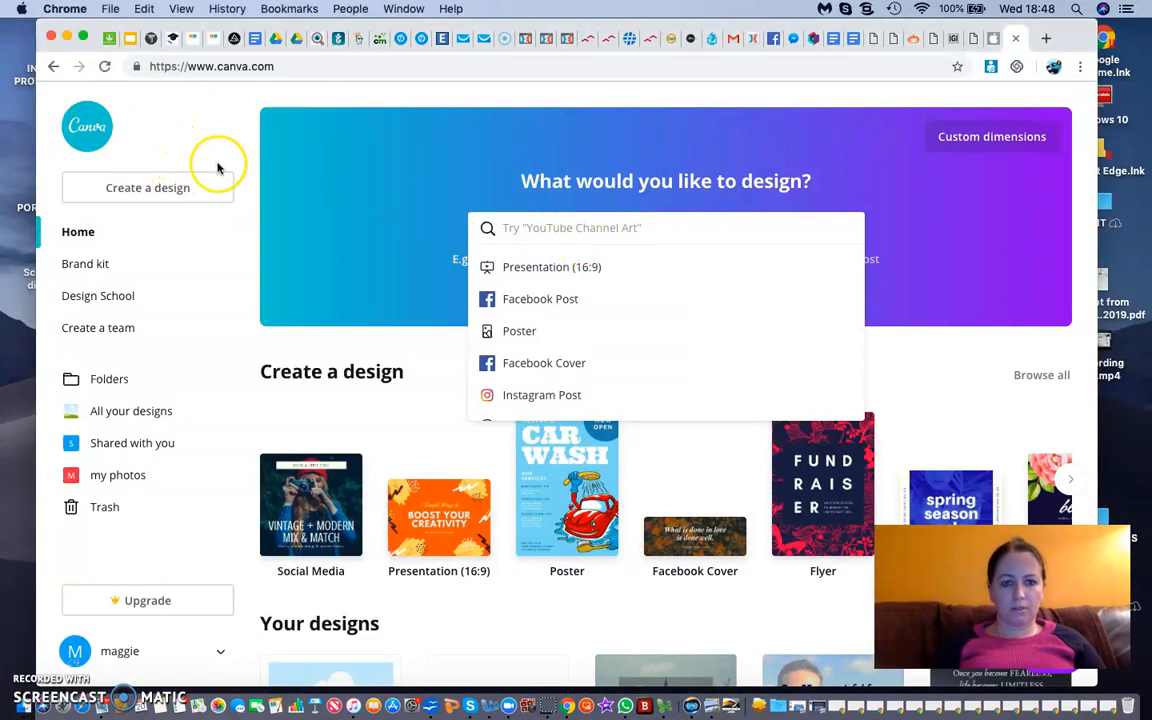
pyautogui.click(570, 68)
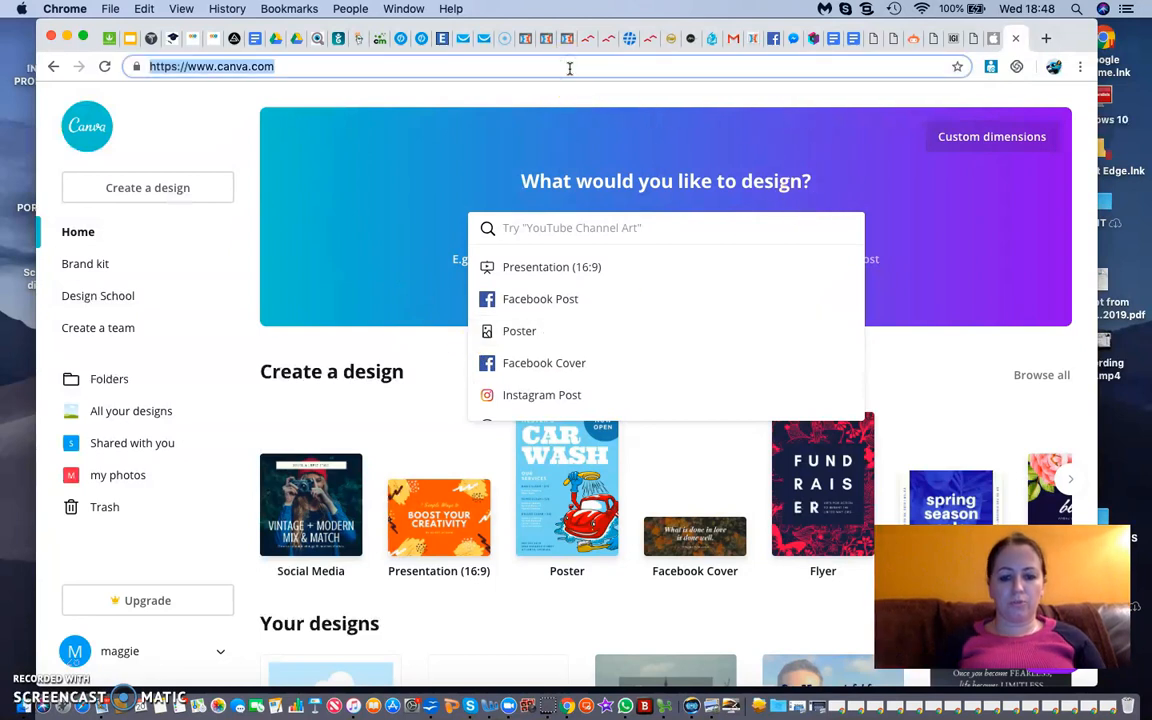
pyautogui.write('www.canva.c')
pyautogui.press('Return')
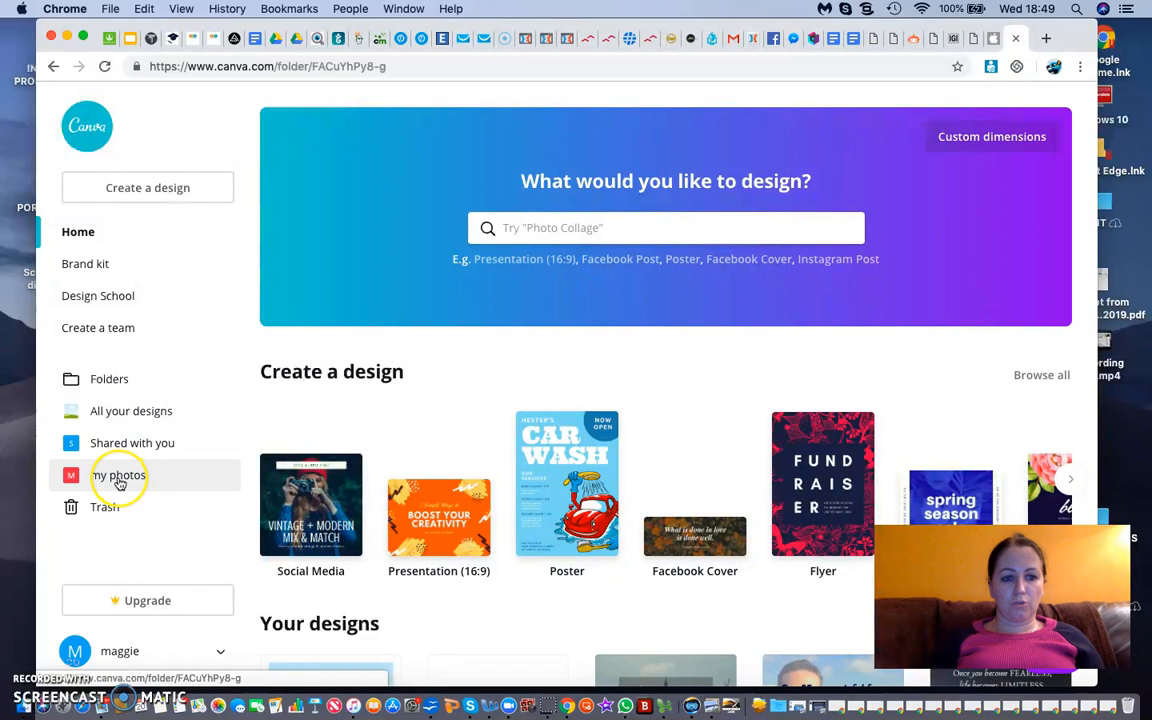
# Look at the my photos folder and the page for creating a team.
pyautogui.click(119, 477)
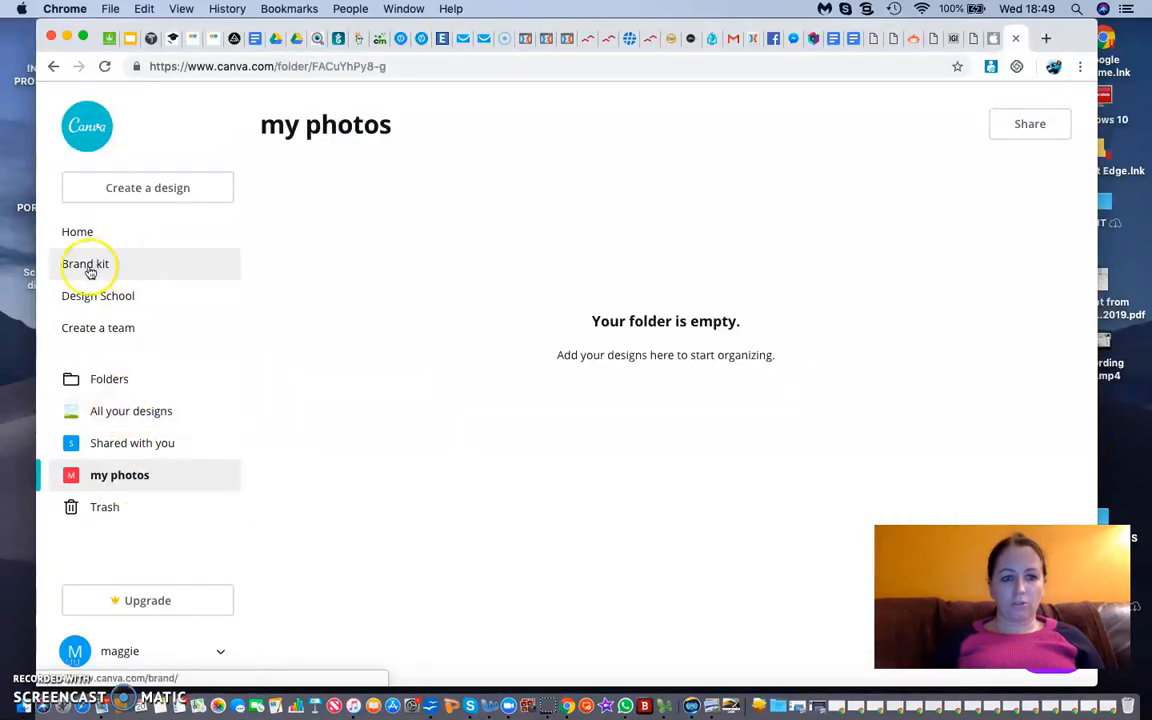
pyautogui.click(105, 329)
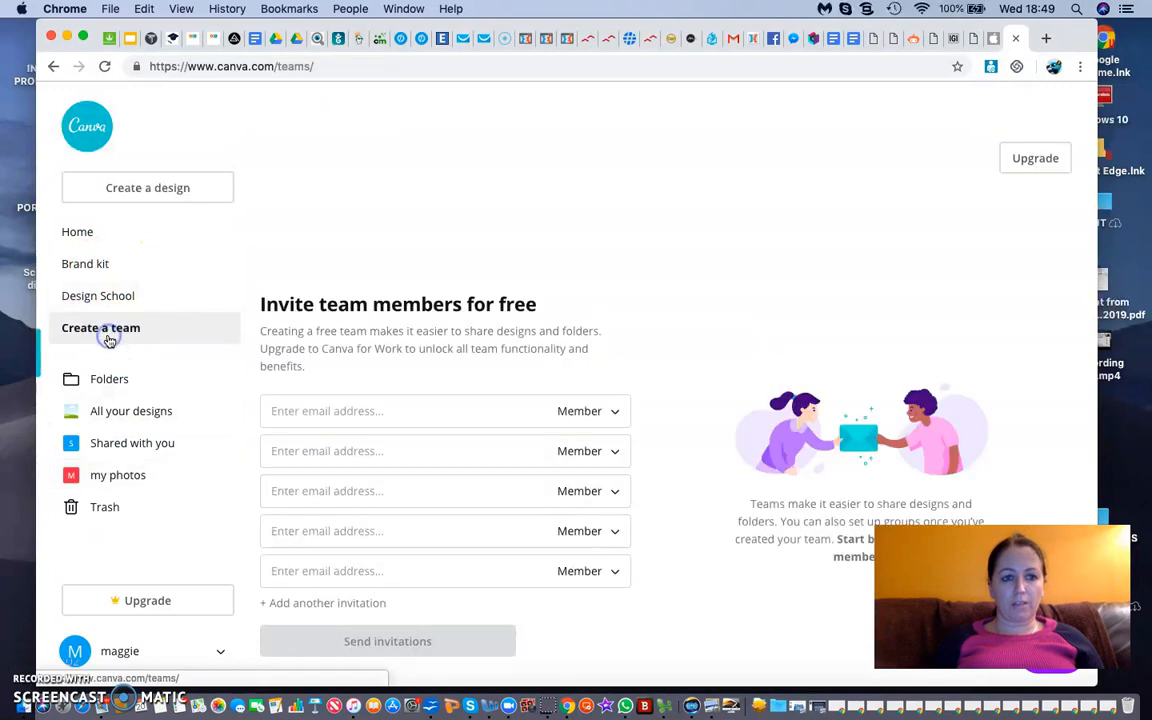
# Browse the available design types and start a new Facebook Cover design from the Social Media category.
pyautogui.click(112, 199)
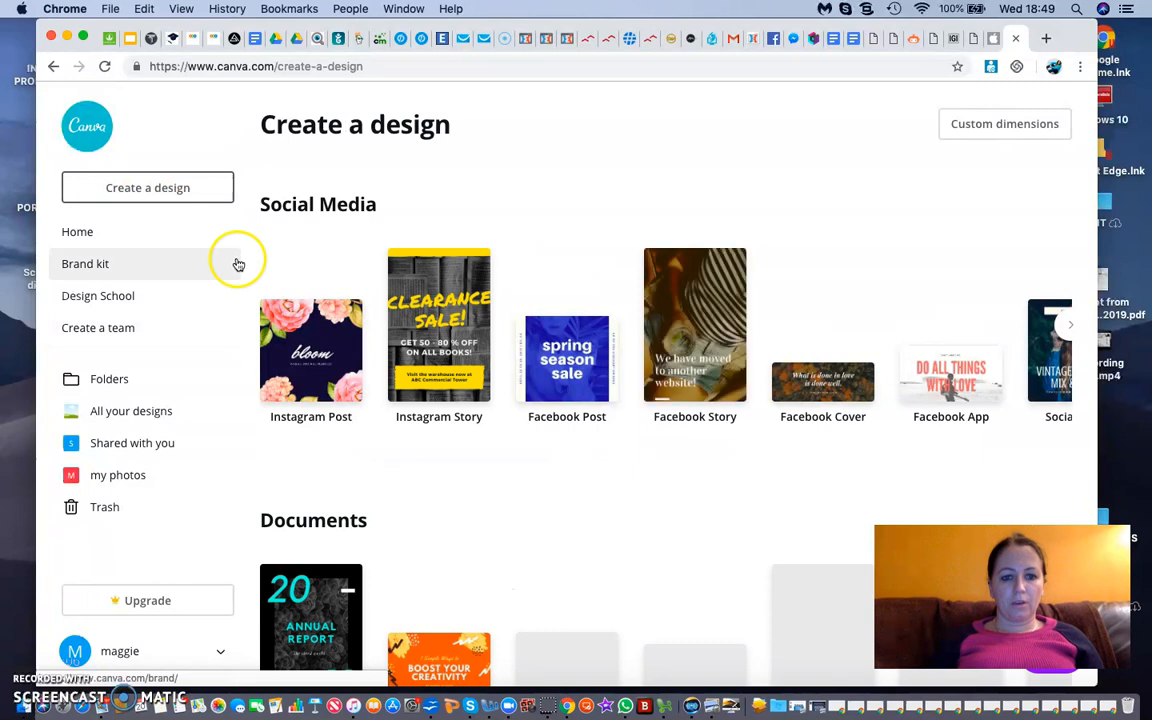
pyautogui.scroll(-3, 787, 240)
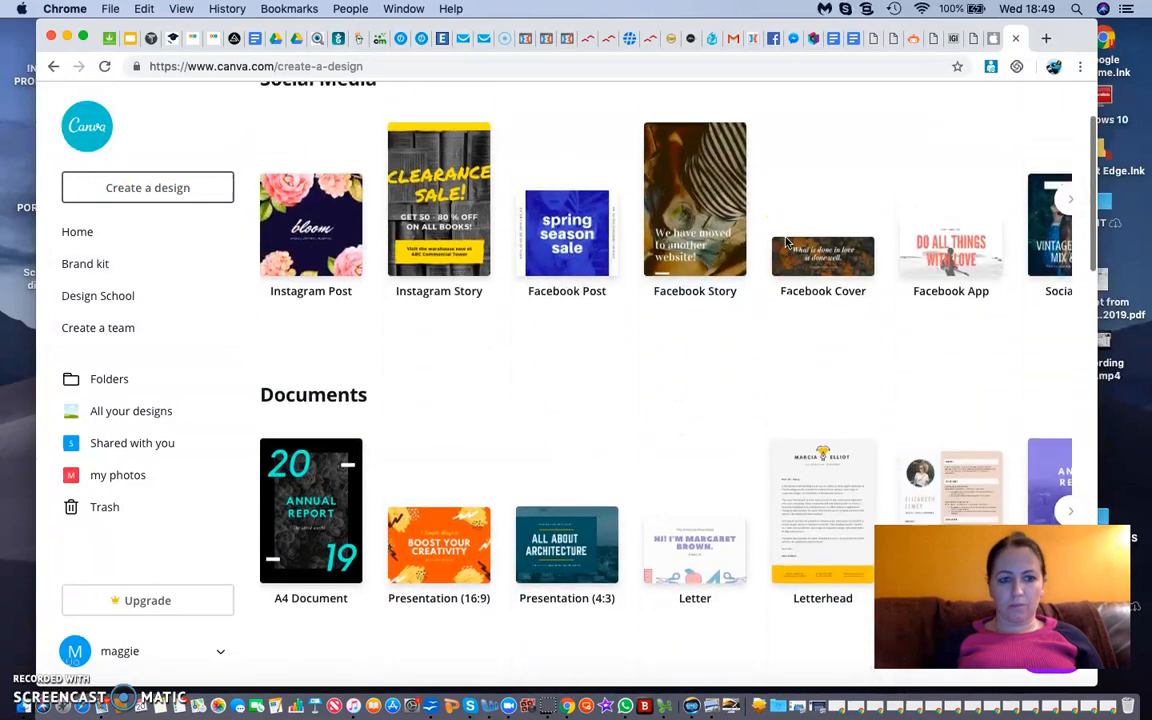
pyautogui.scroll(-3, 785, 242)
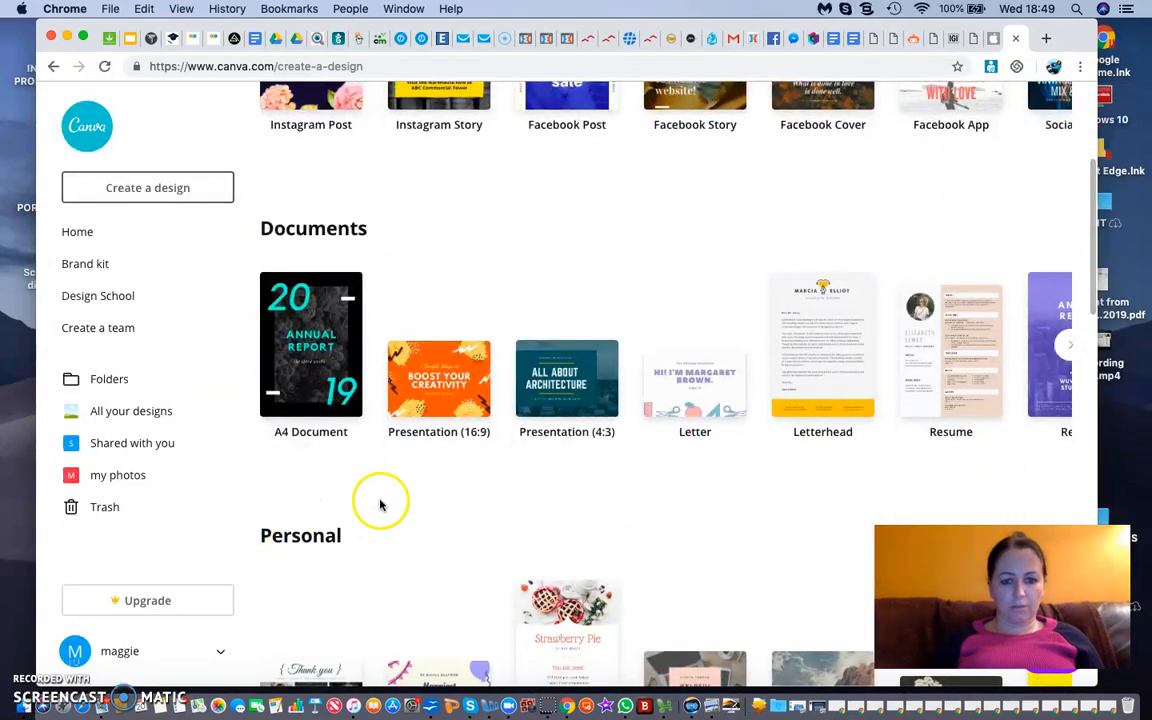
pyautogui.scroll(-10, 470, 480)
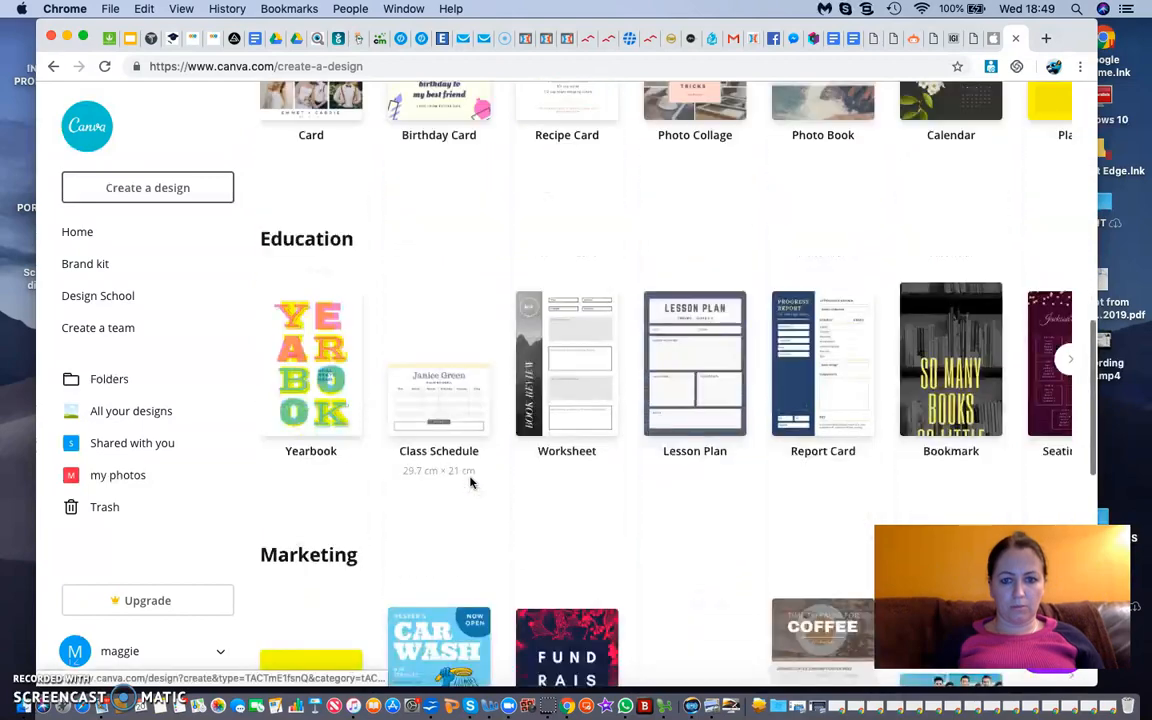
pyautogui.scroll(-8, 470, 483)
pyautogui.scroll(8, 470, 483)
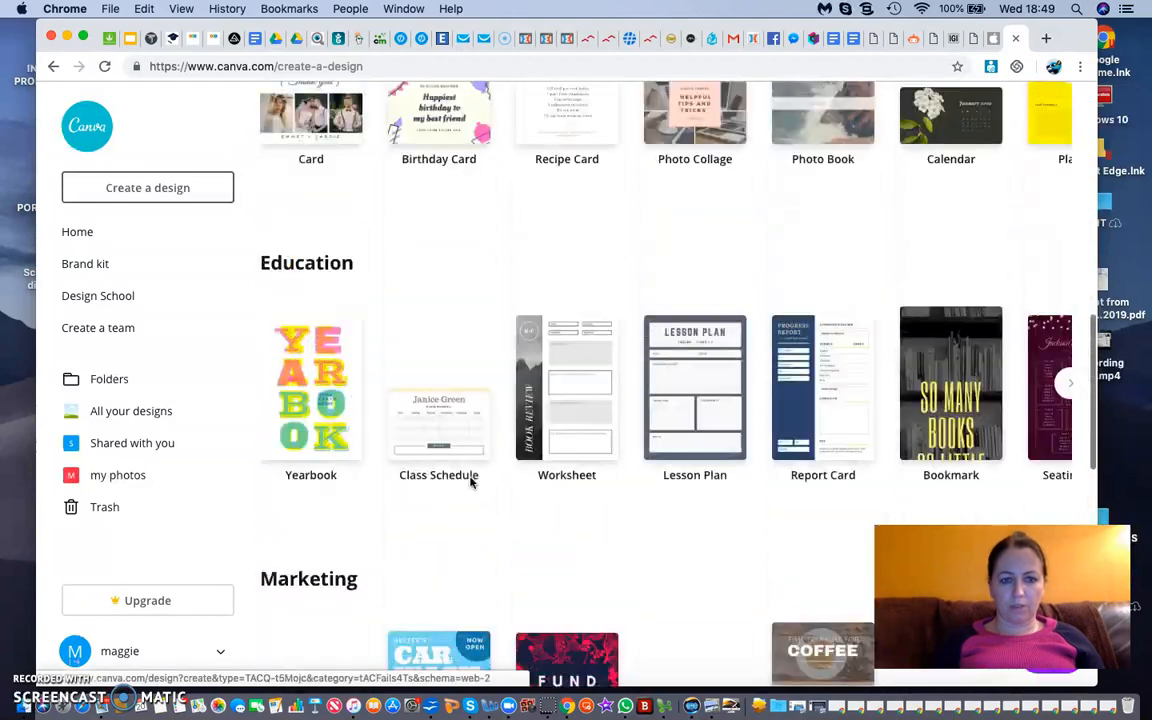
pyautogui.scroll(10, 470, 483)
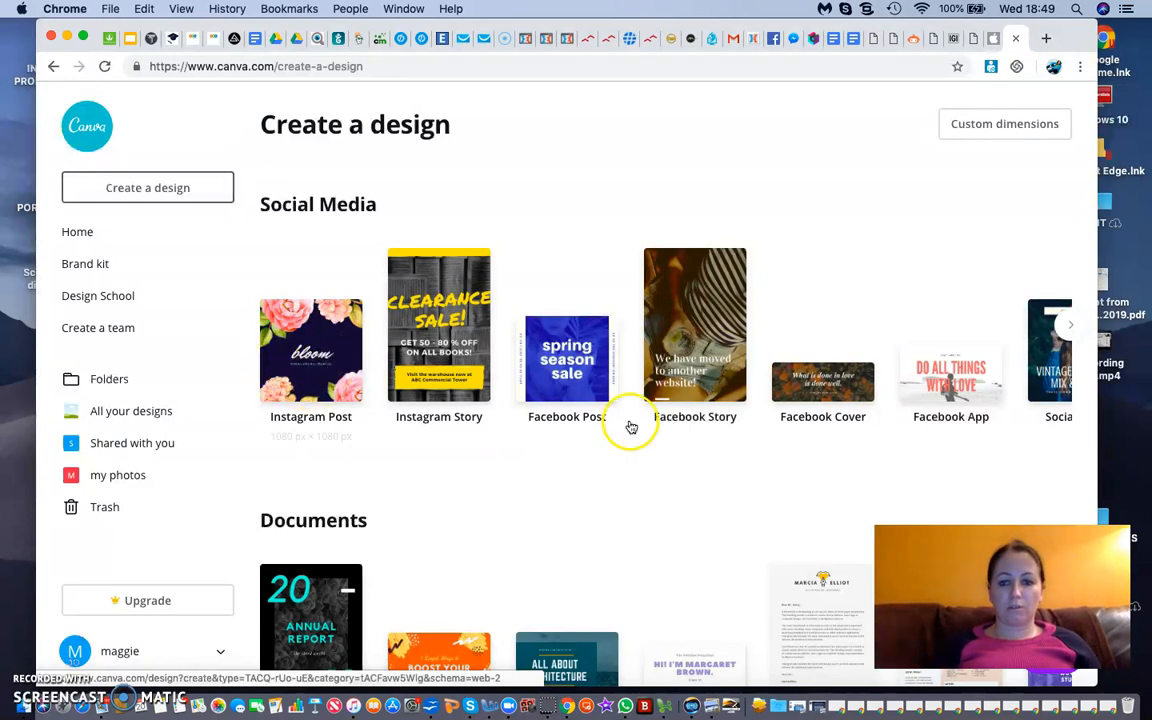
pyautogui.click(789, 392)
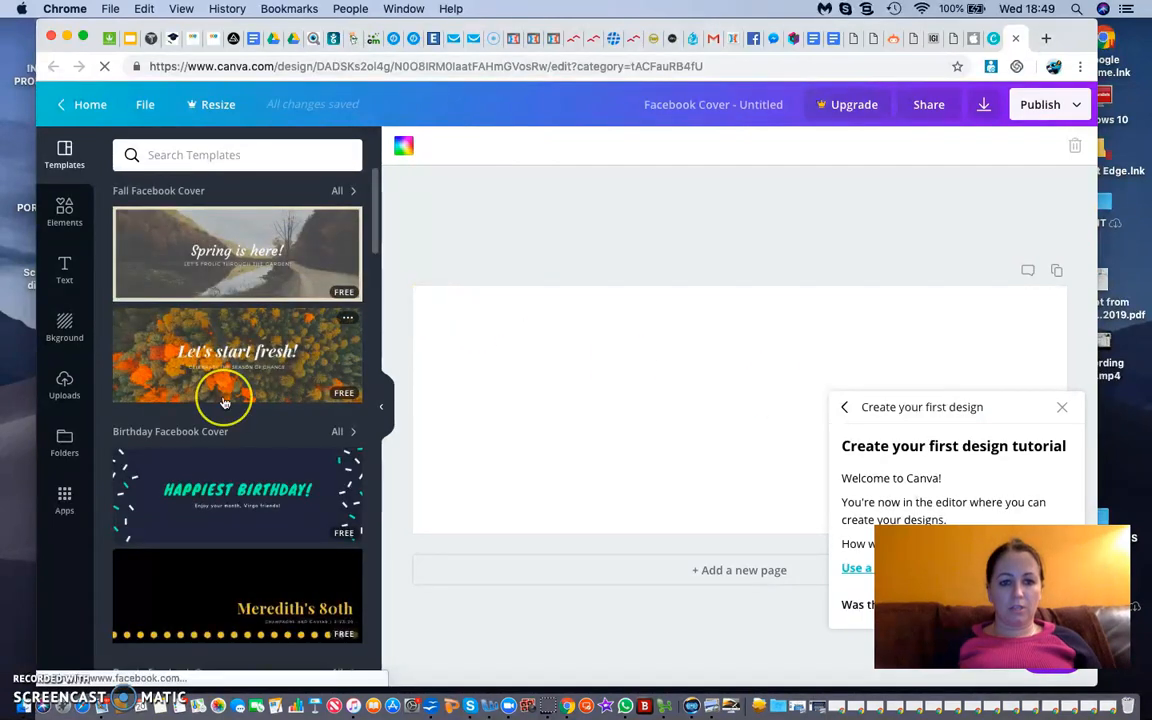
# Apply the "Spring is here!" template from the Fall Facebook Cover group and dismiss the first-design tutorial.
pyautogui.scroll(-4, 220, 400)
pyautogui.scroll(3, 225, 403)
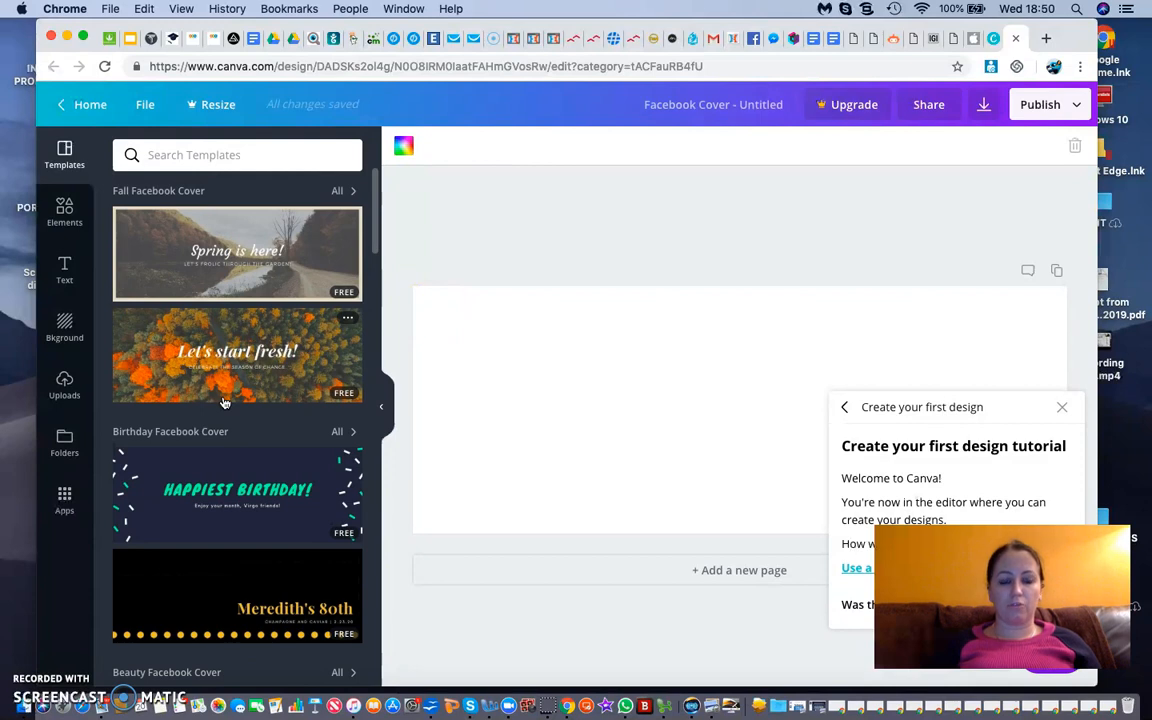
pyautogui.click(240, 276)
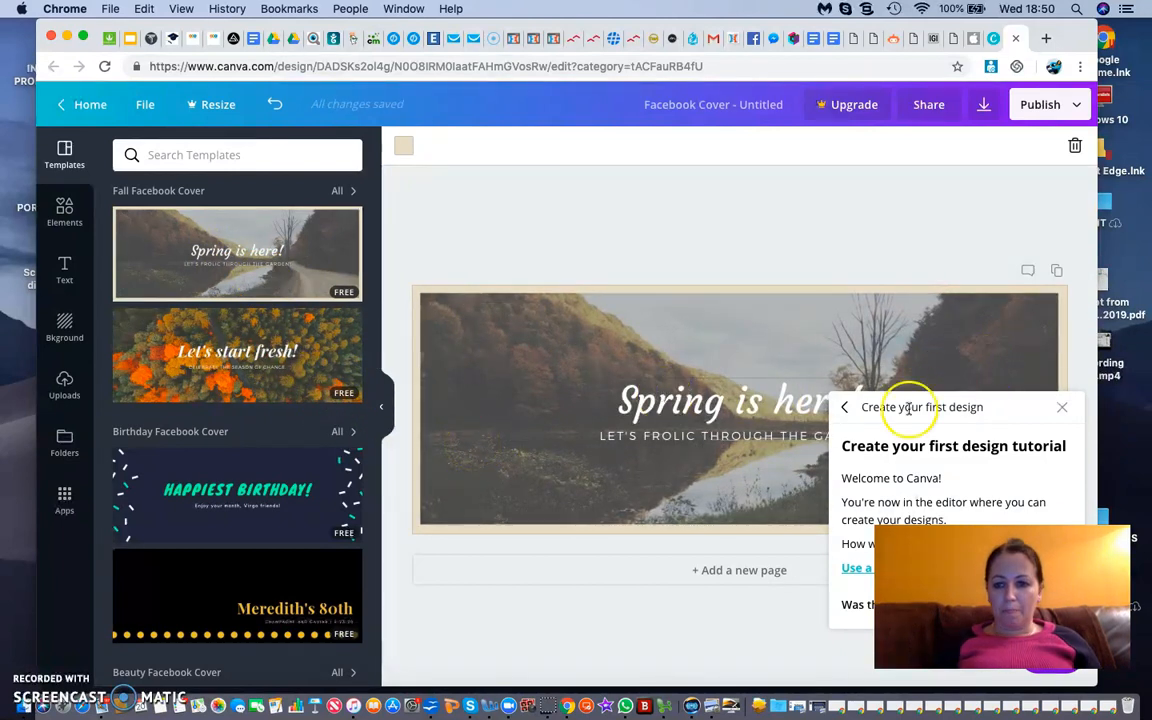
pyautogui.click(1061, 408)
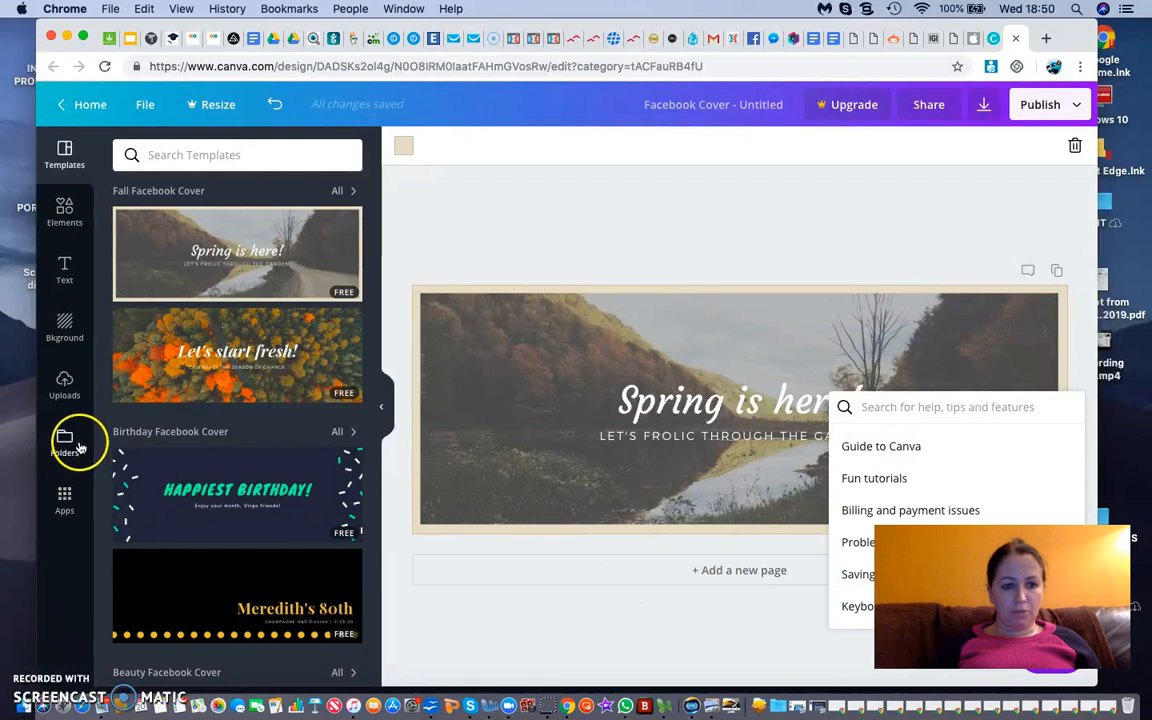
# Add the uploaded tropical beach photo with boats and a palm tree to the cover.
pyautogui.click(64, 384)
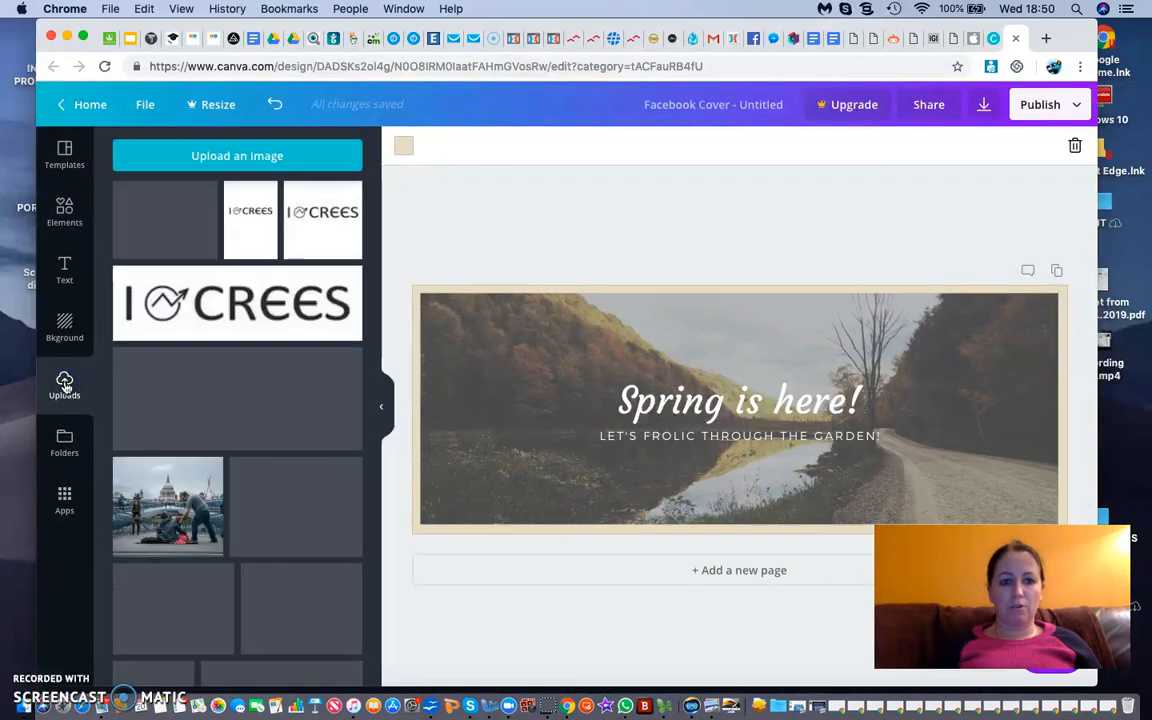
pyautogui.scroll(-3, 217, 425)
pyautogui.scroll(-6, 217, 425)
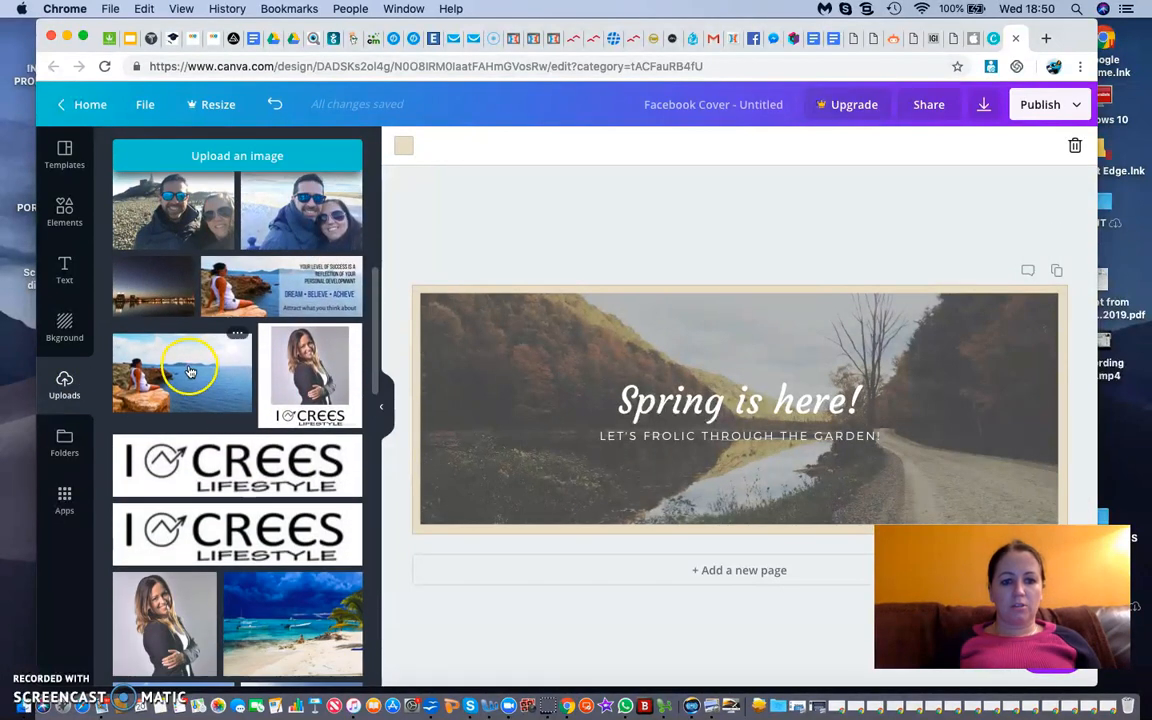
pyautogui.click(283, 628)
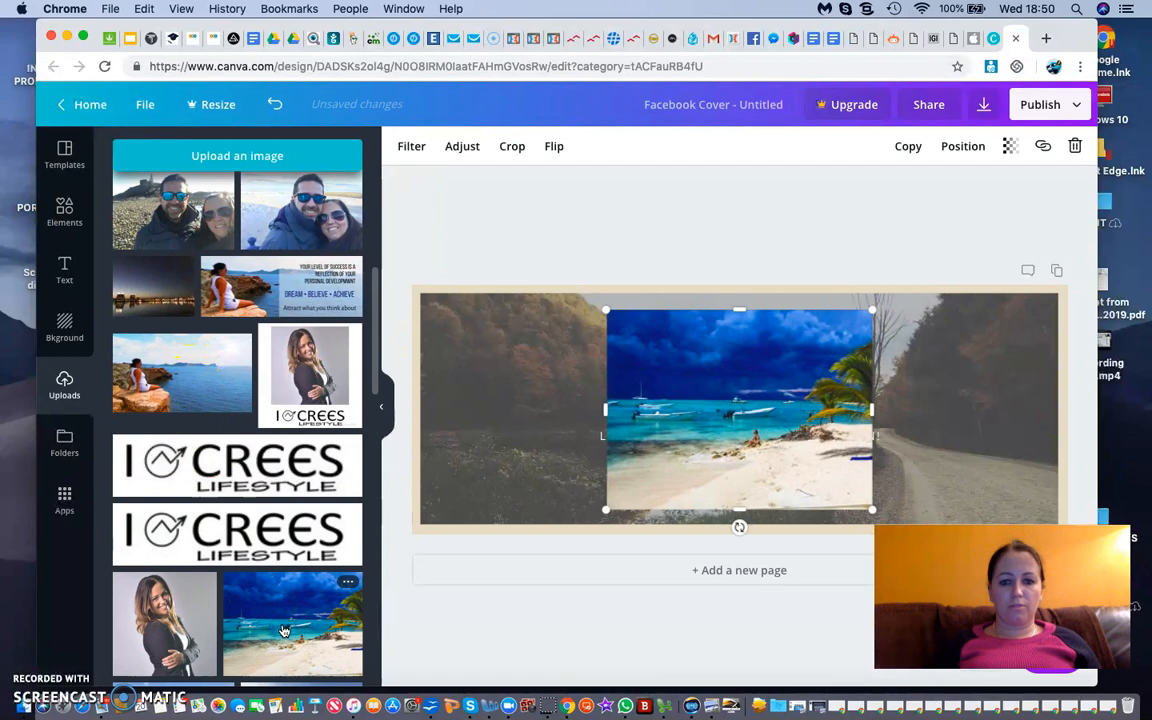
# Delete the "Spring is here!" text element and the template's autumn landscape photo from the cover.
pyautogui.click(578, 411)
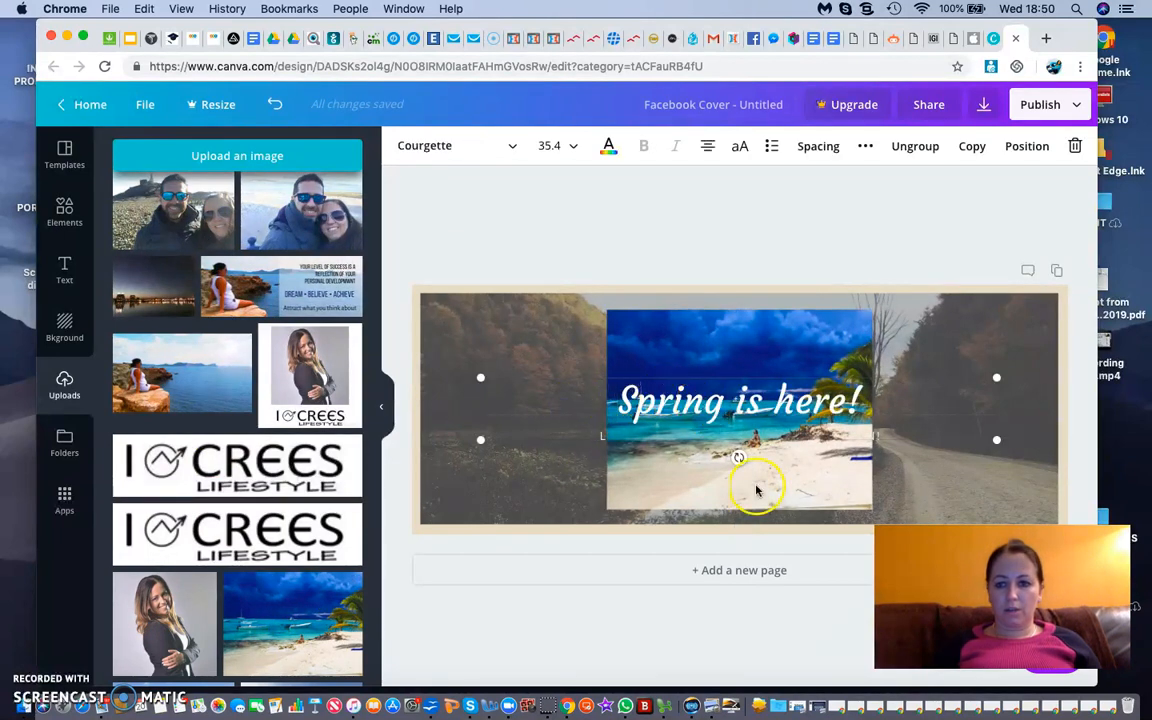
pyautogui.click(1075, 148)
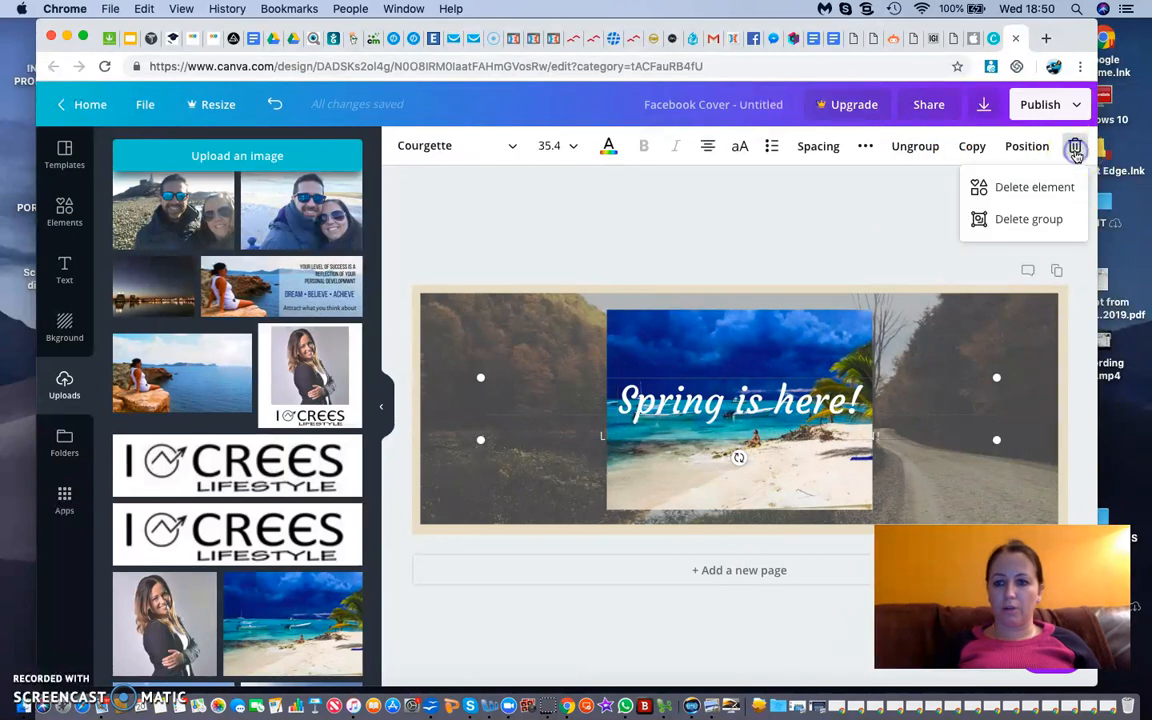
pyautogui.click(1024, 189)
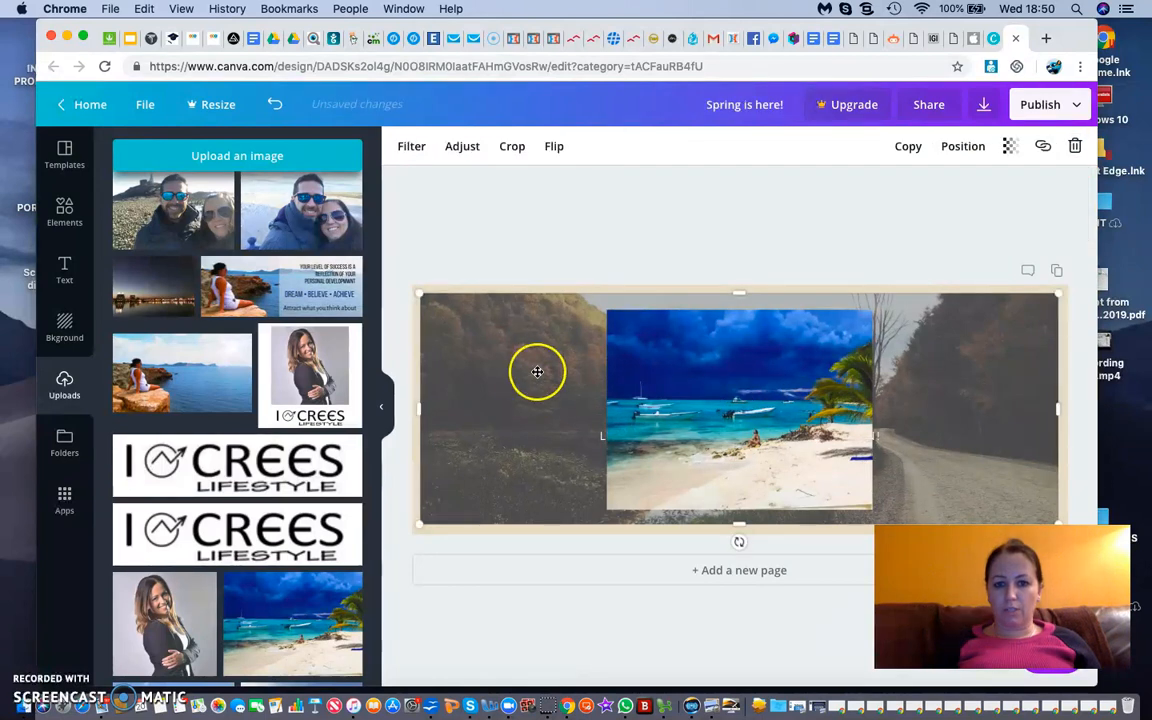
pyautogui.click(1076, 147)
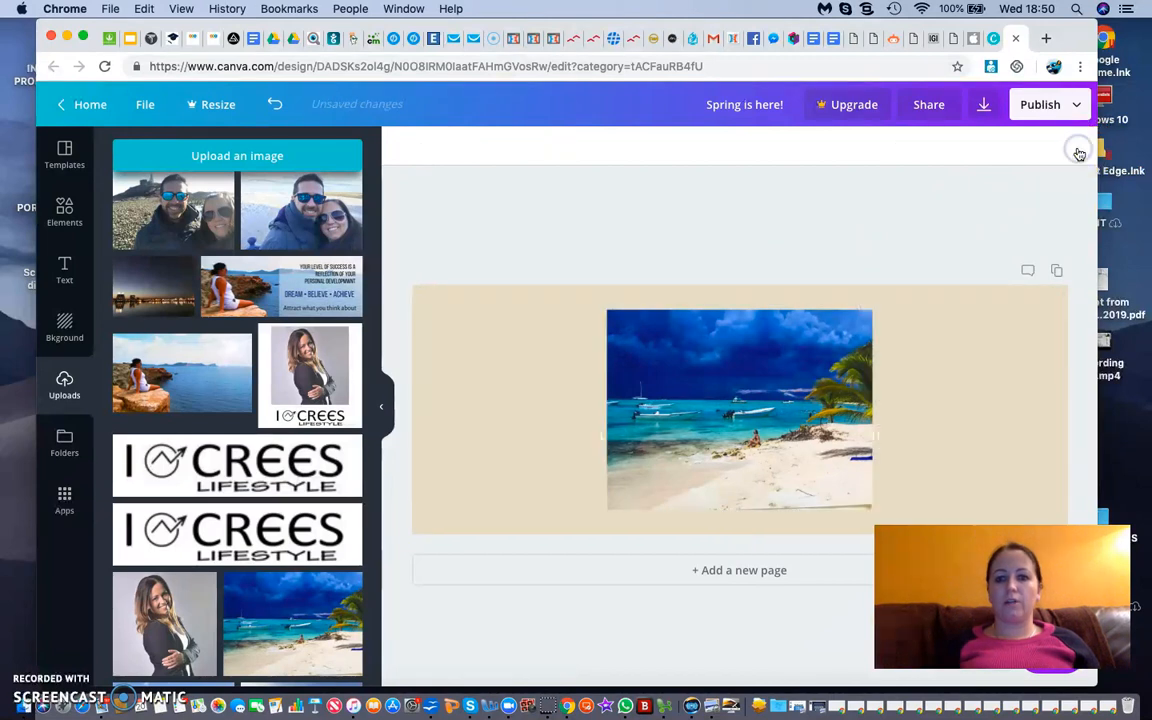
pyautogui.click(507, 375)
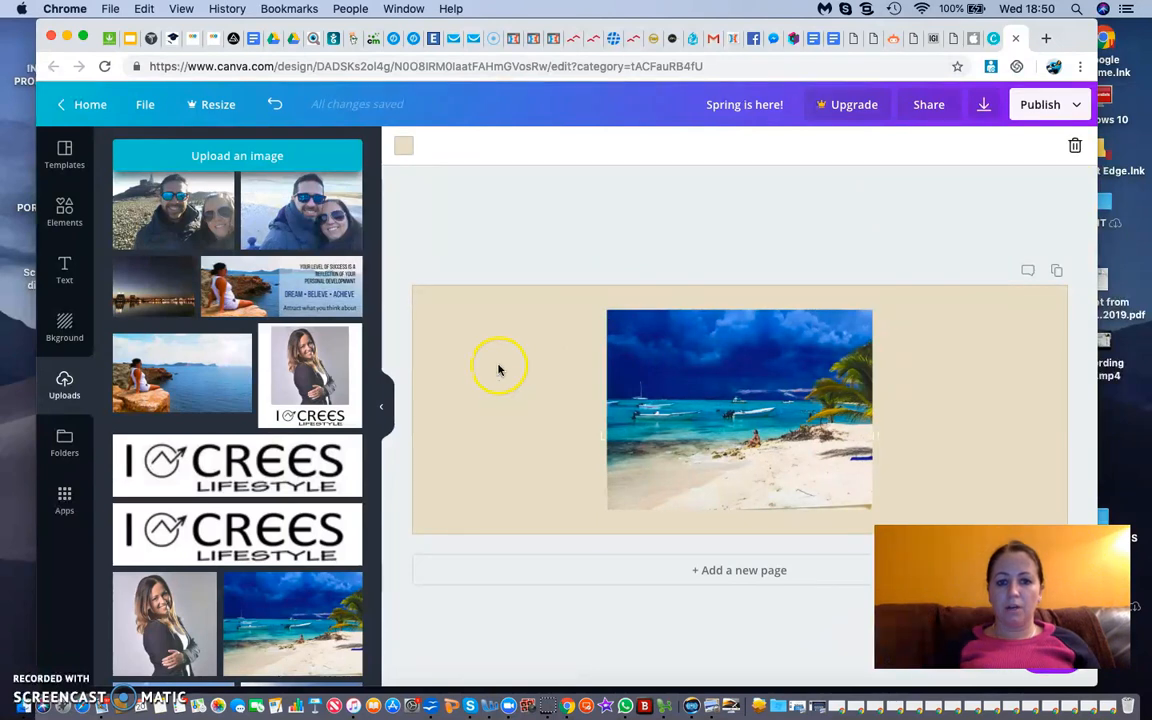
pyautogui.click(480, 408)
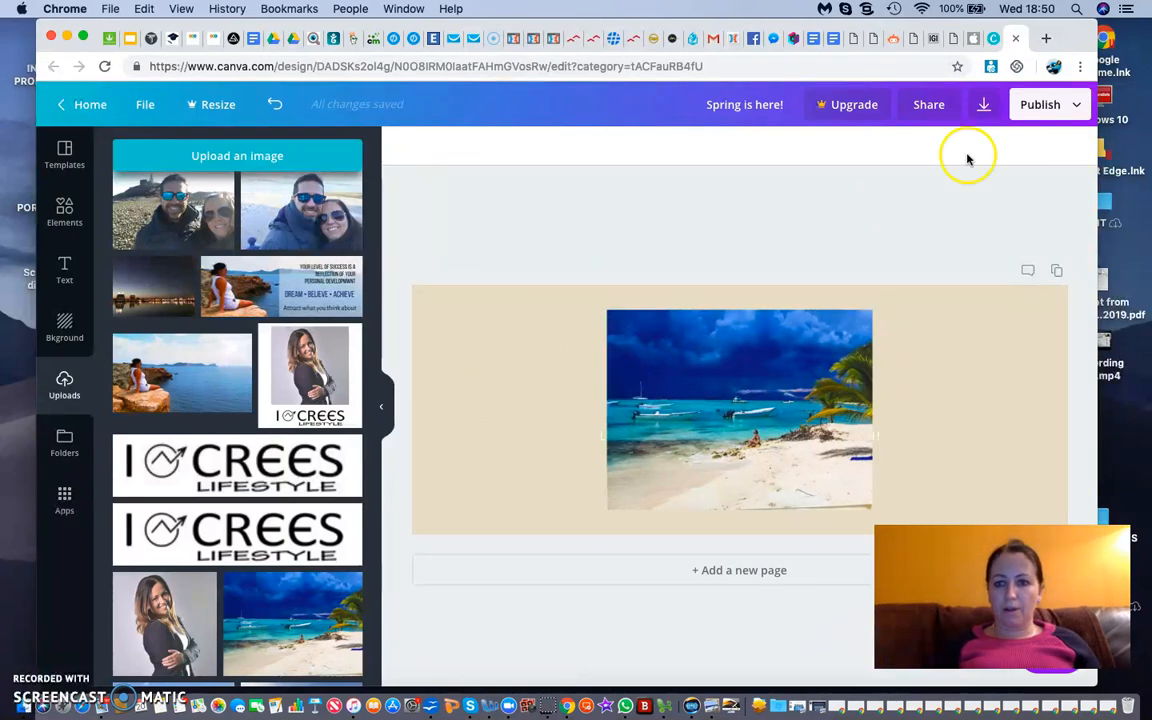
# Move the beach photo to the cover's upper-left corner and stretch it to fill the whole page.
pyautogui.click(700, 369)
pyautogui.moveTo(700, 367); pyautogui.dragTo(505, 342)
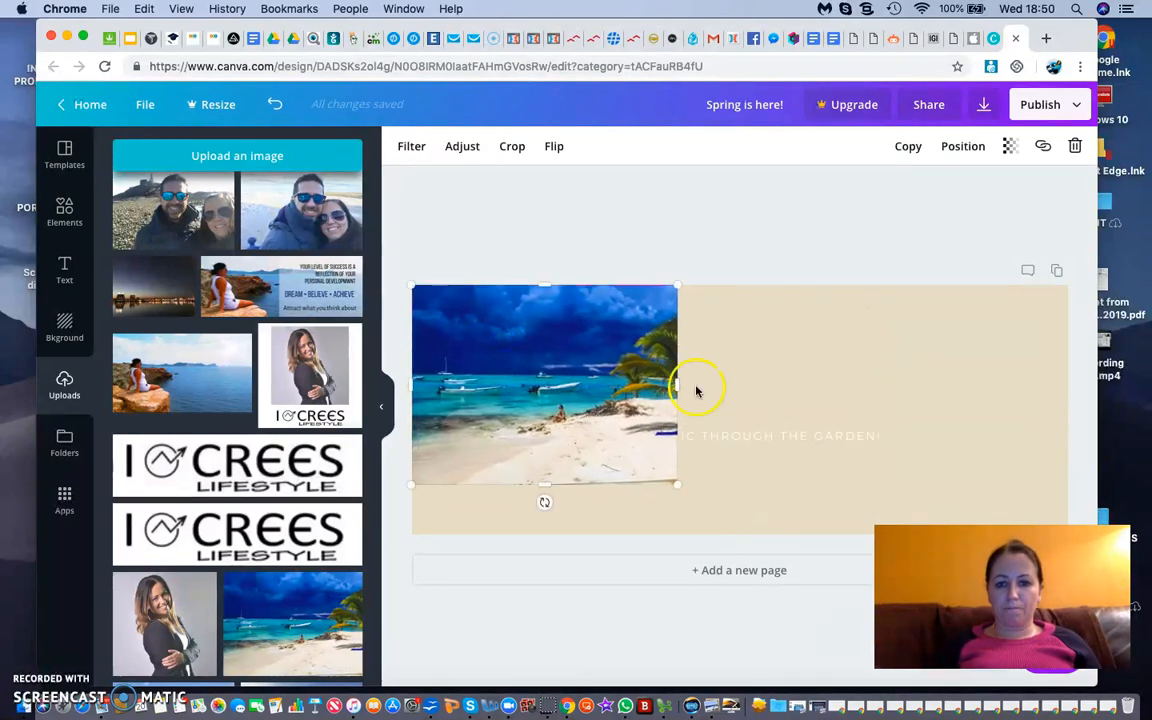
pyautogui.moveTo(677, 385); pyautogui.dragTo(1070, 399)
pyautogui.moveTo(741, 483); pyautogui.dragTo(733, 555)
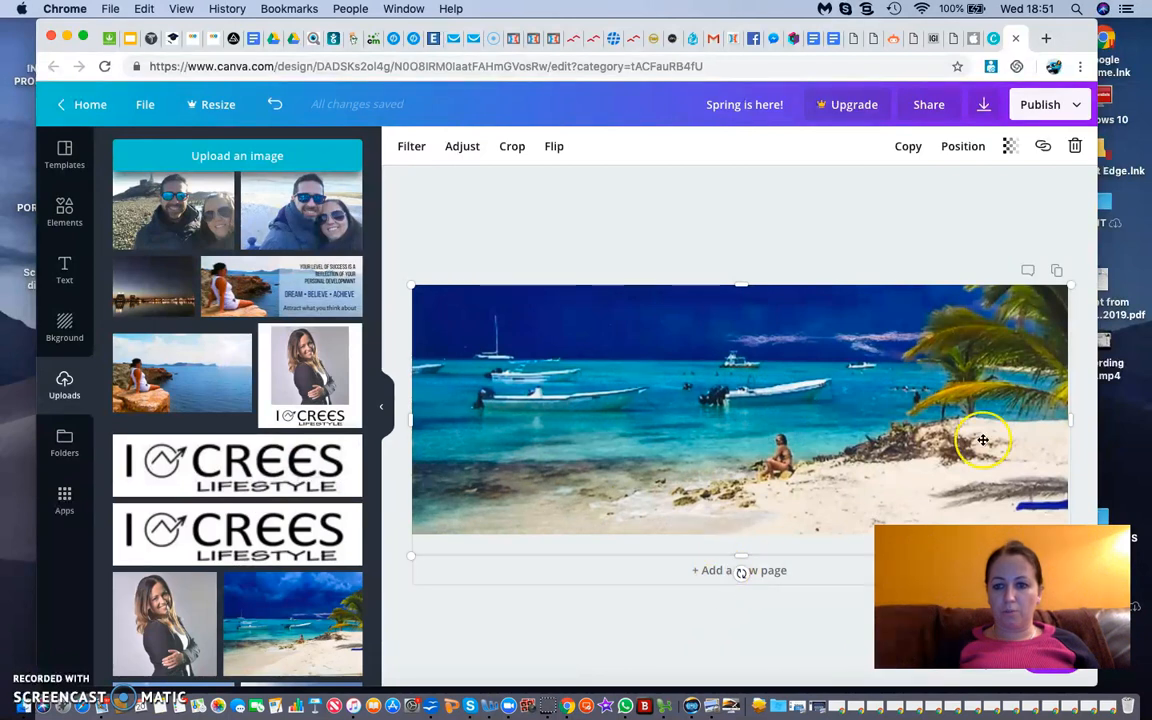
pyautogui.click(813, 219)
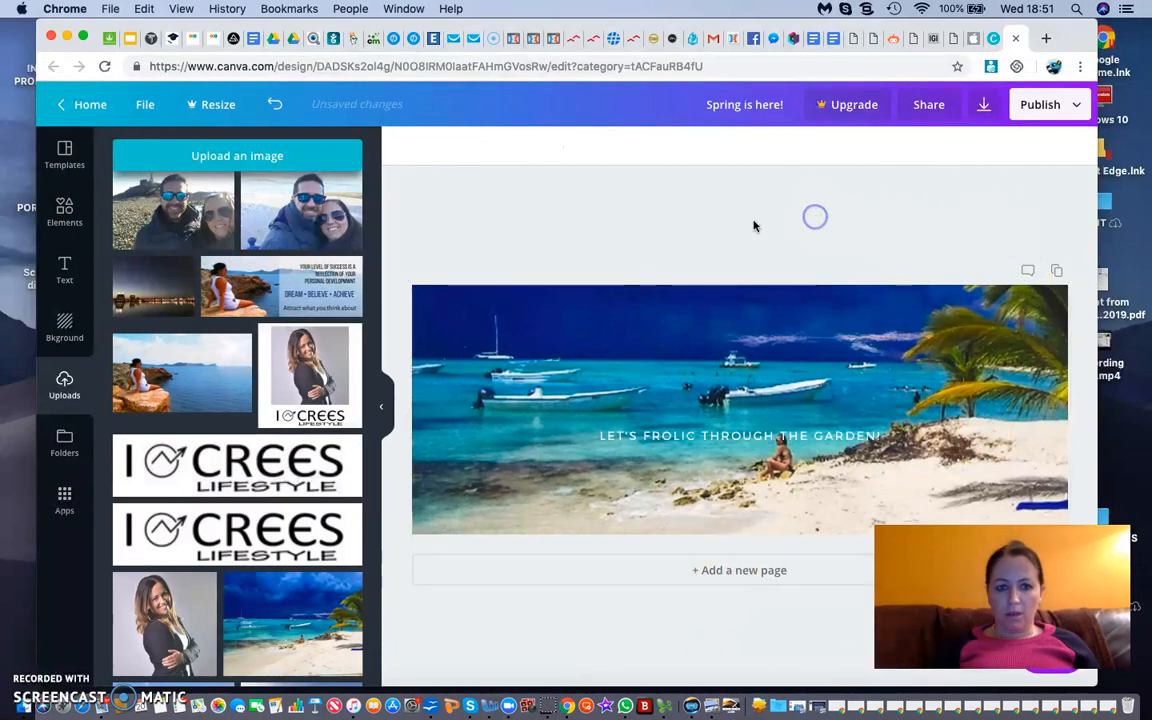
pyautogui.click(1000, 597)
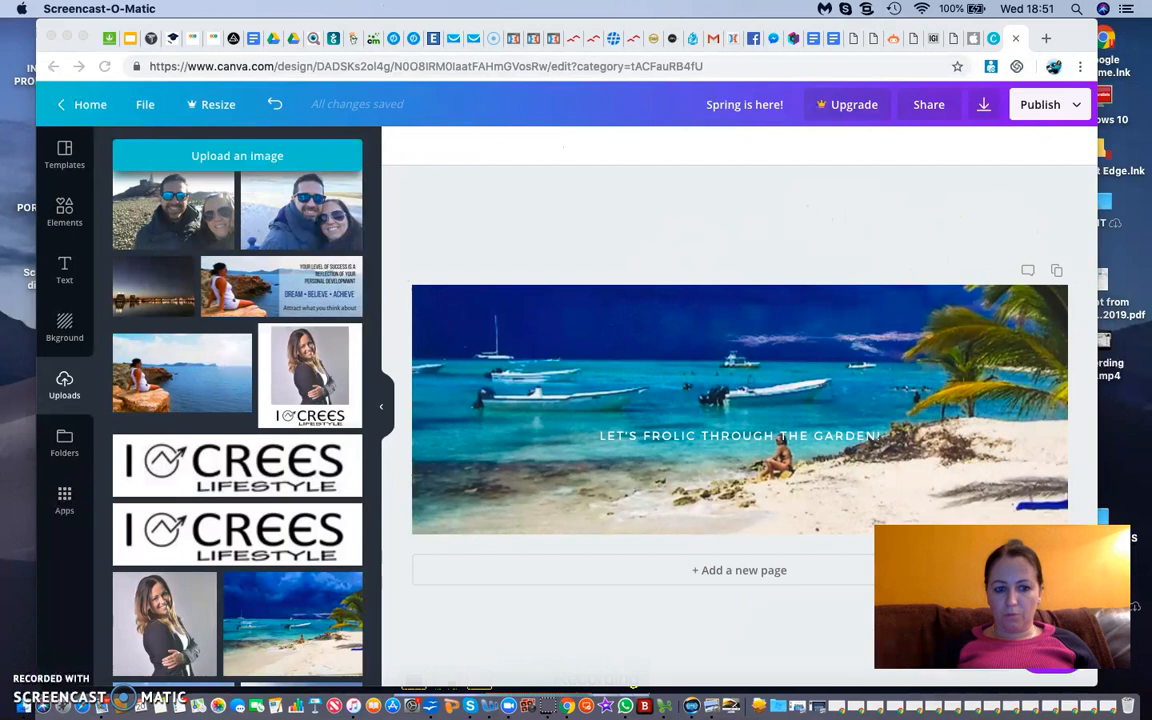
pyautogui.moveTo(1000, 597); pyautogui.dragTo(128, 614)
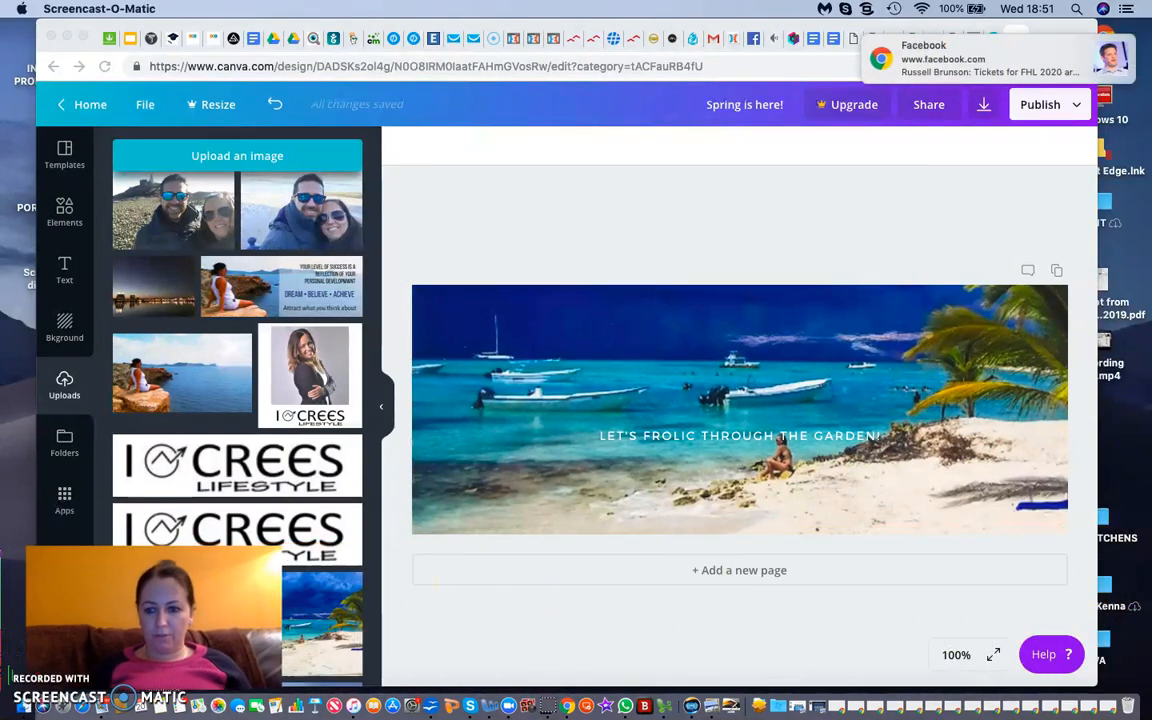
pyautogui.click(655, 605)
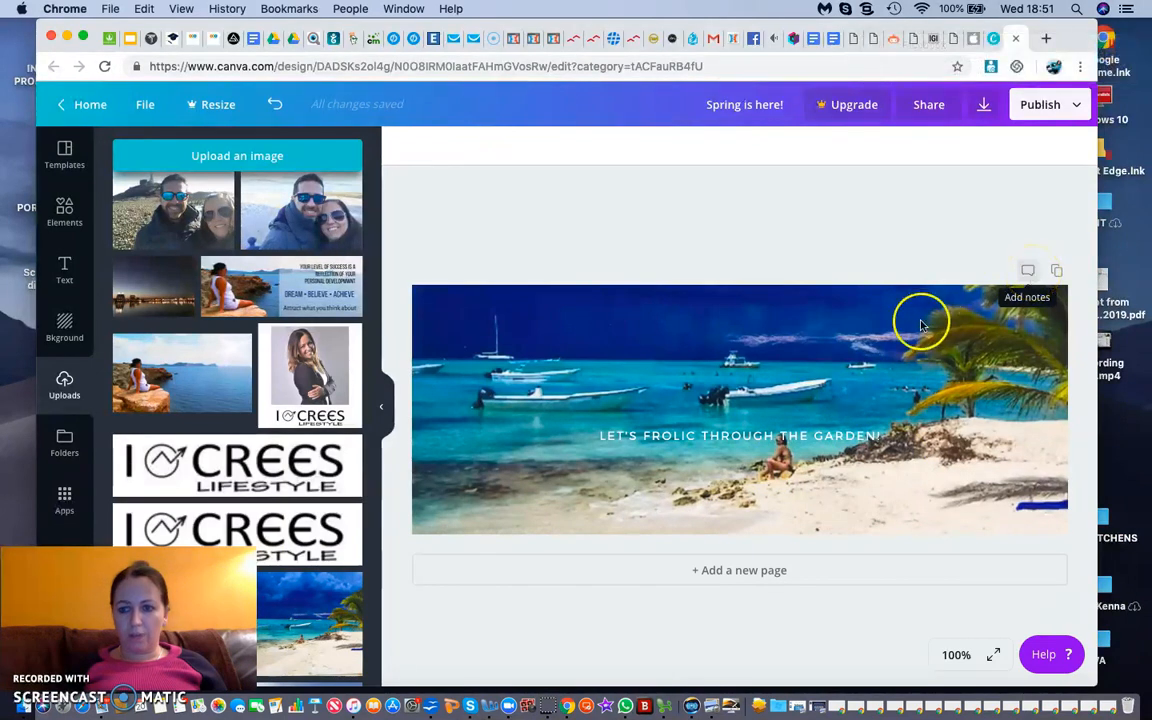
pyautogui.click(1027, 272)
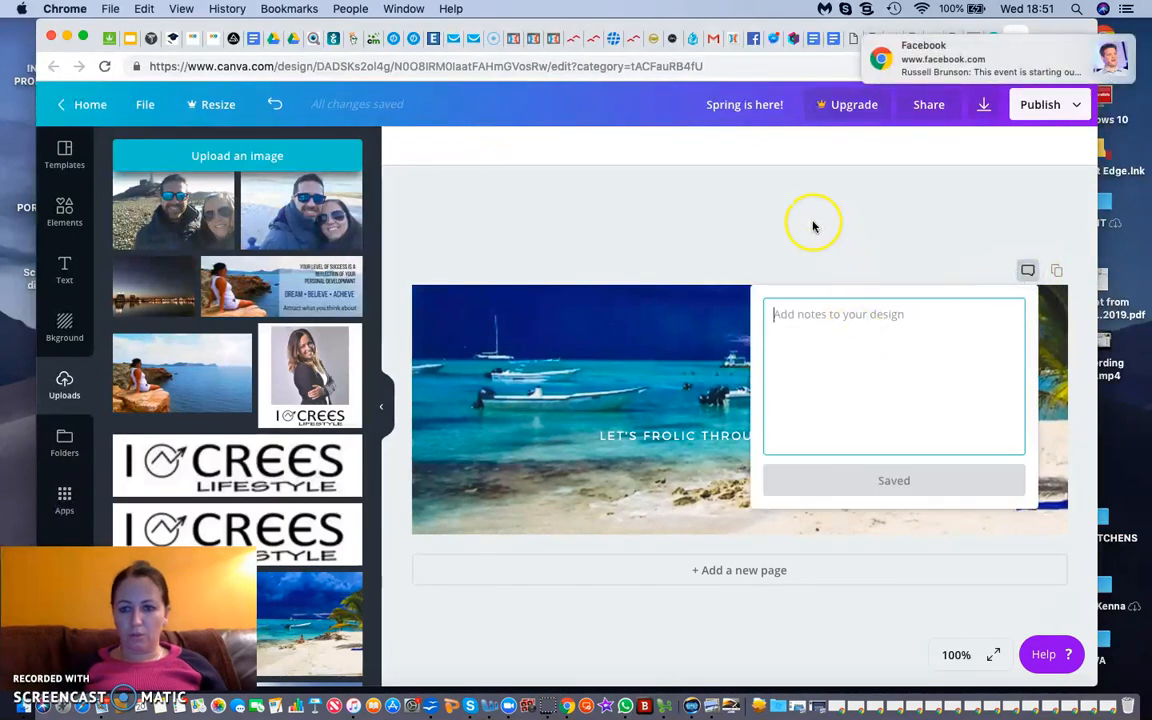
pyautogui.click(676, 245)
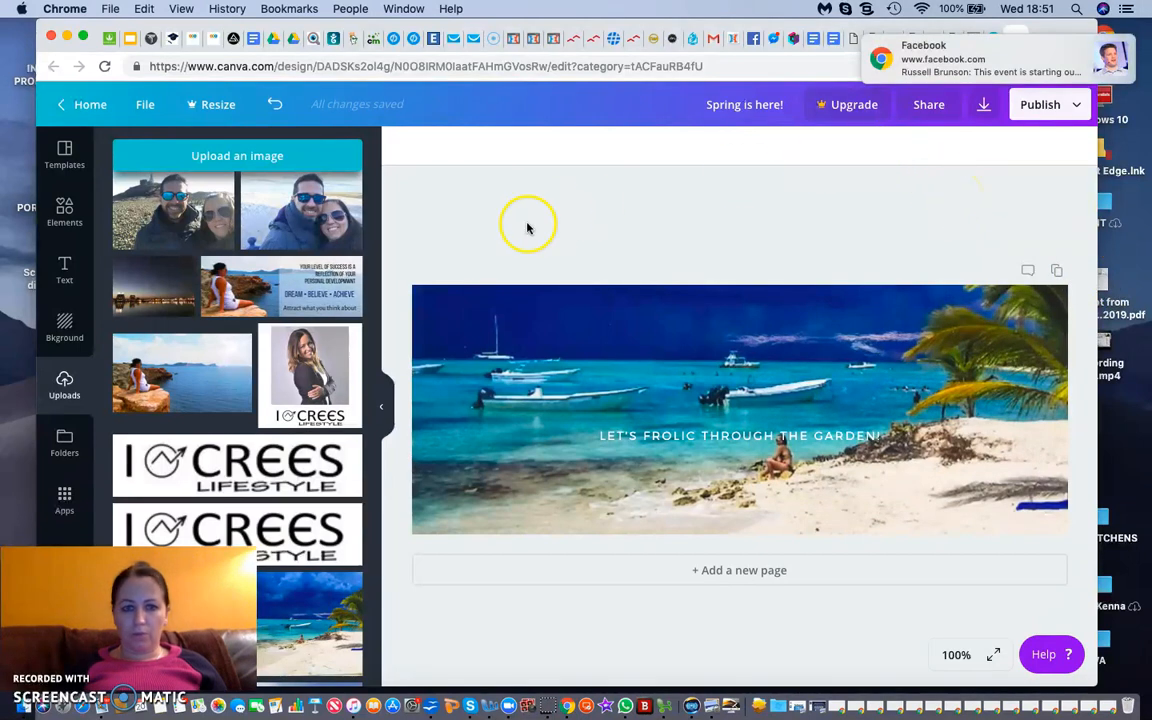
# Add a heading to the cover and replace its placeholder with the text "sbdkjdsbkjfdsjkbfkjsd".
pyautogui.click(64, 272)
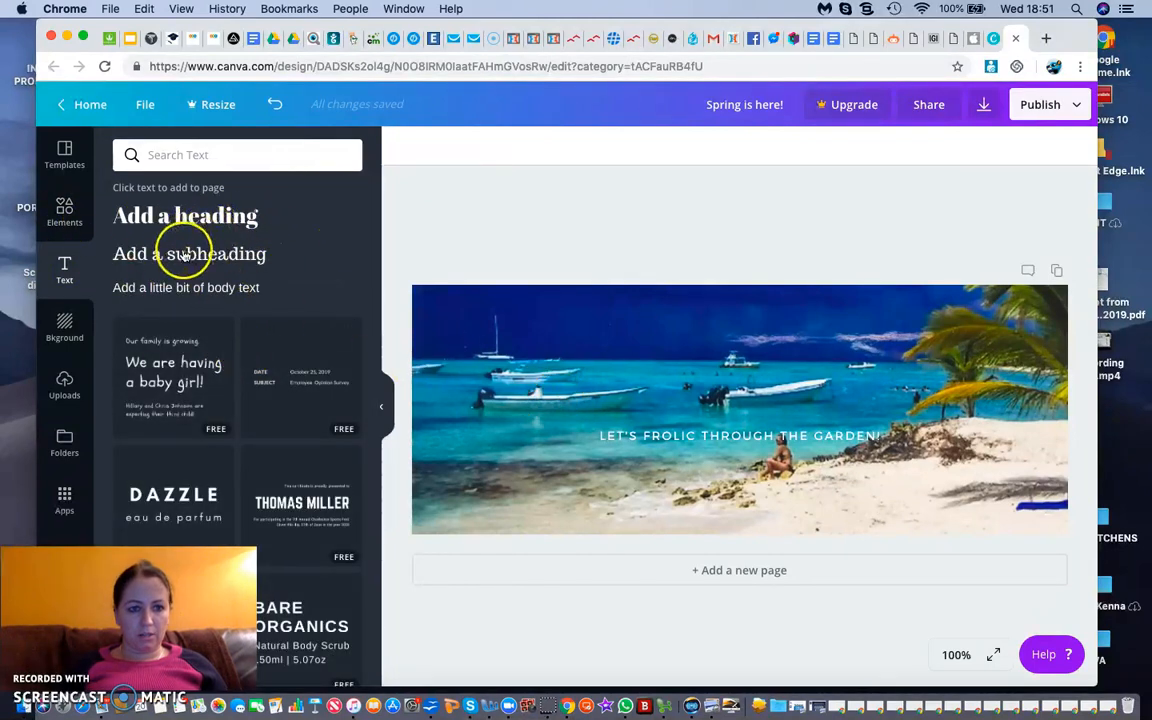
pyautogui.click(183, 221)
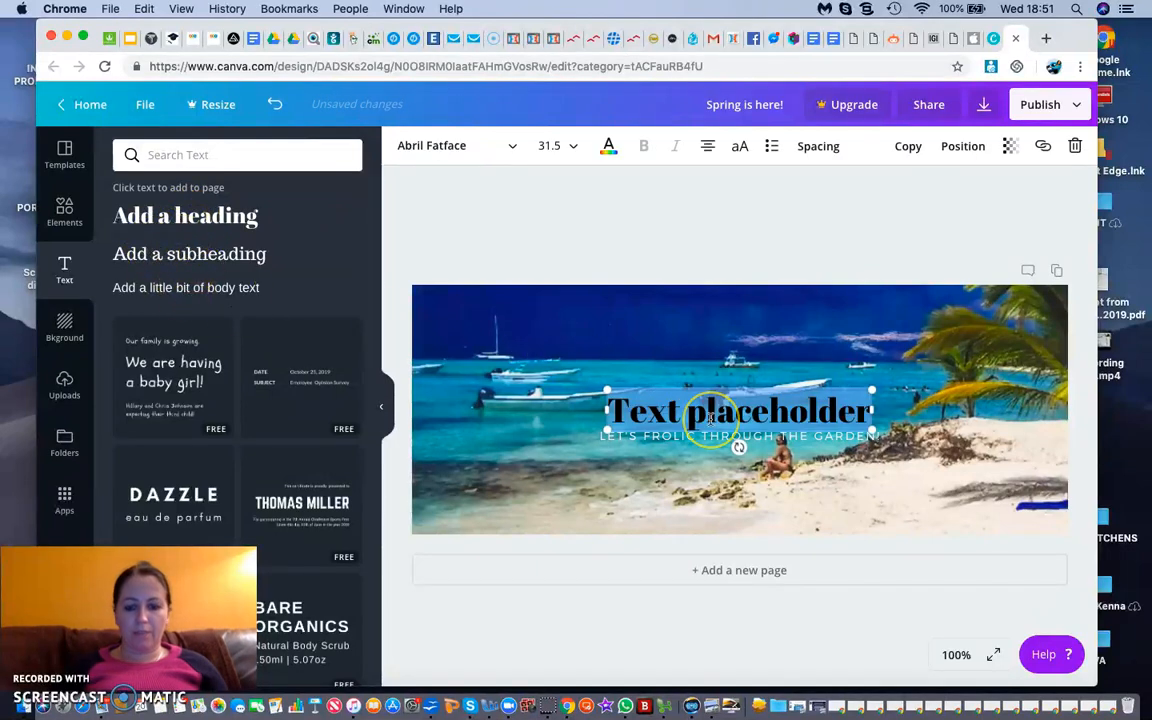
pyautogui.write('sbdkjdsbkjfdsjkbfkjsd')
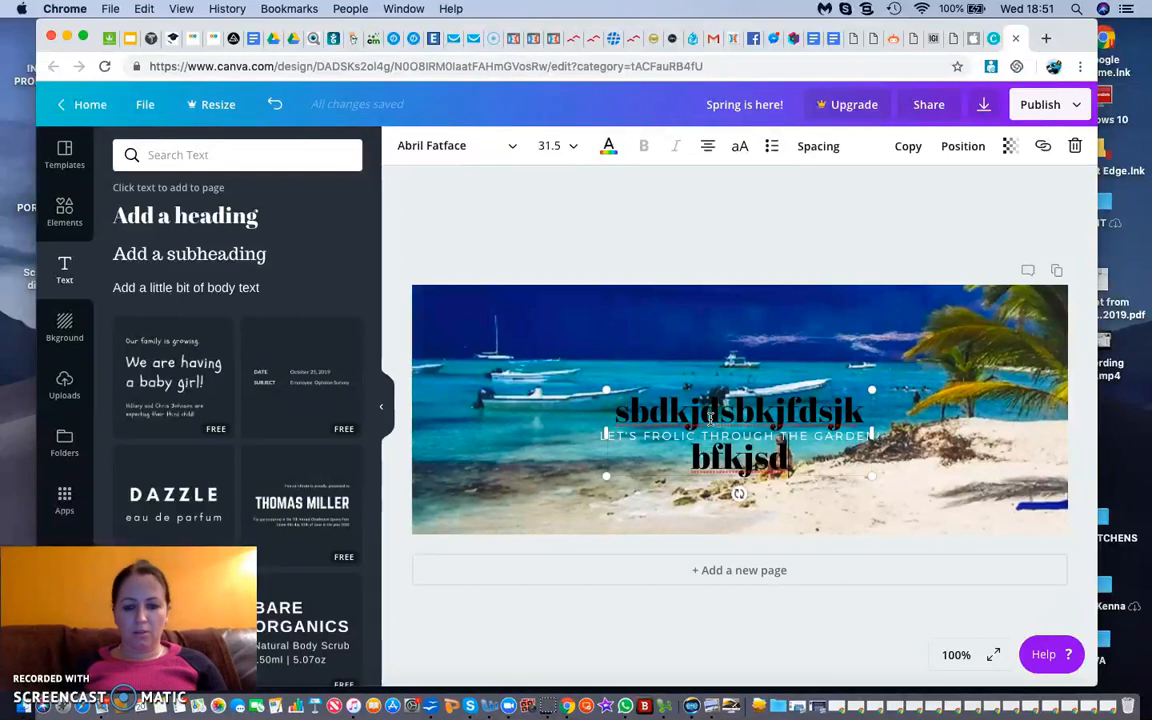
# Replace the heading's placeholder text with "WELCOME TO MY PAGE".
pyautogui.hotkey('ctrl', 'a')
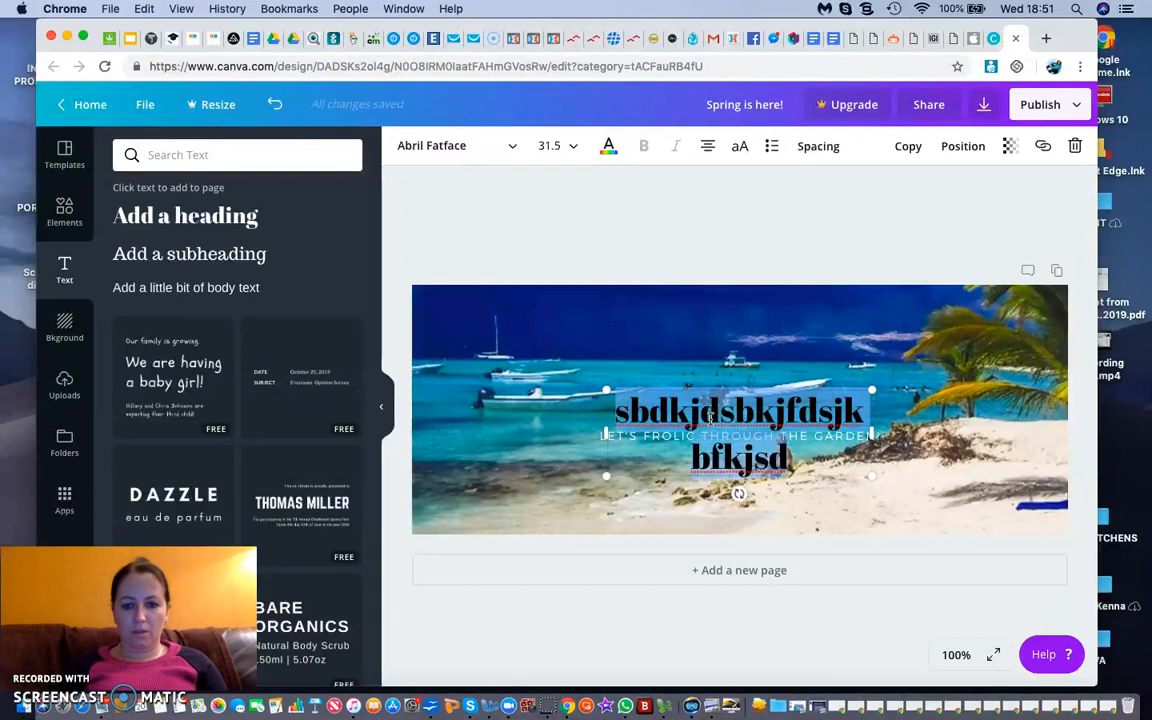
pyautogui.press('BackSpace')
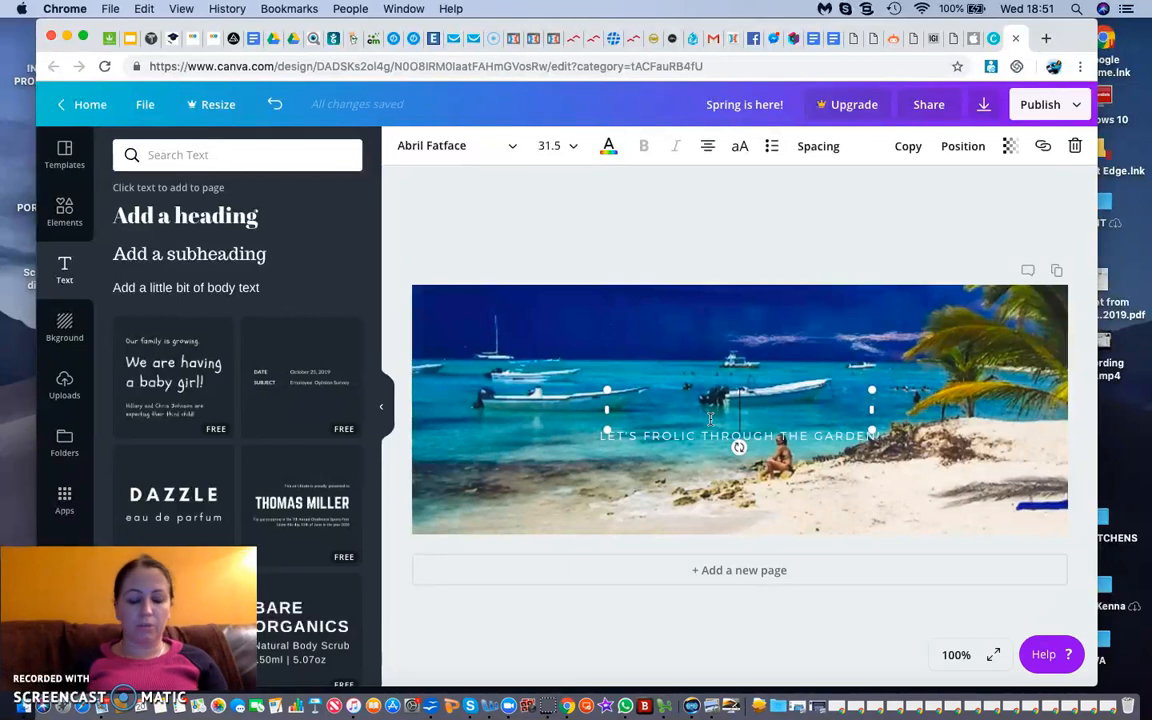
pyautogui.write('WELCOME TO MY')
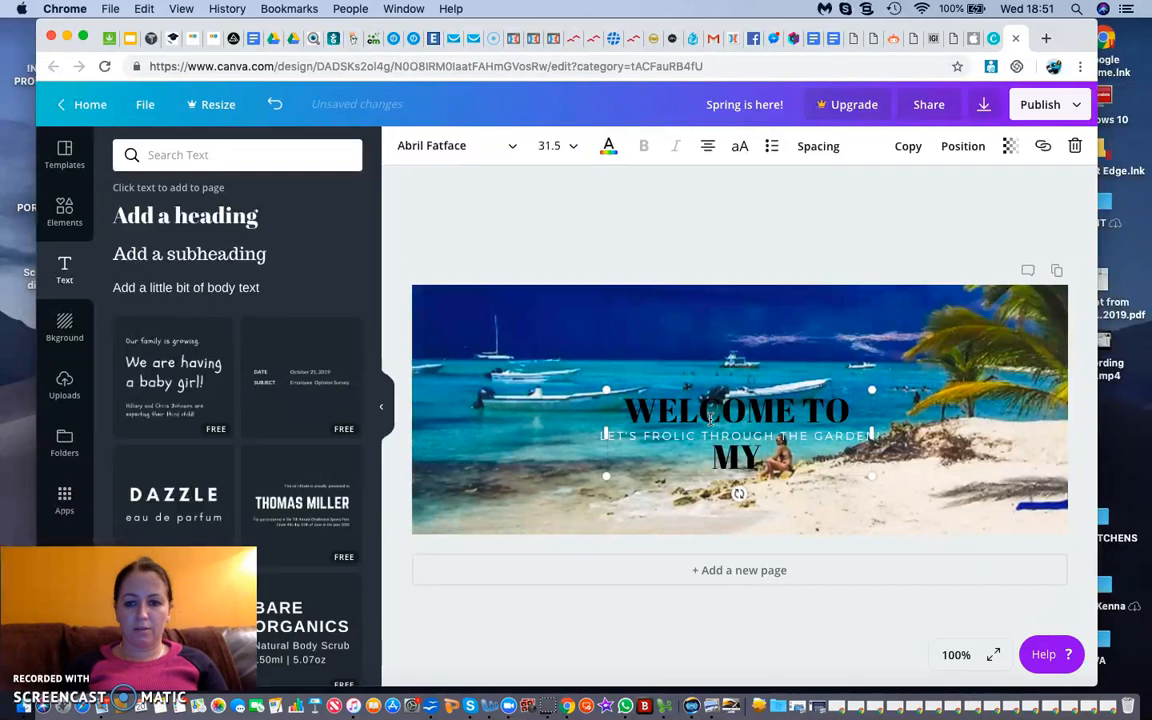
pyautogui.write(' PAGE')
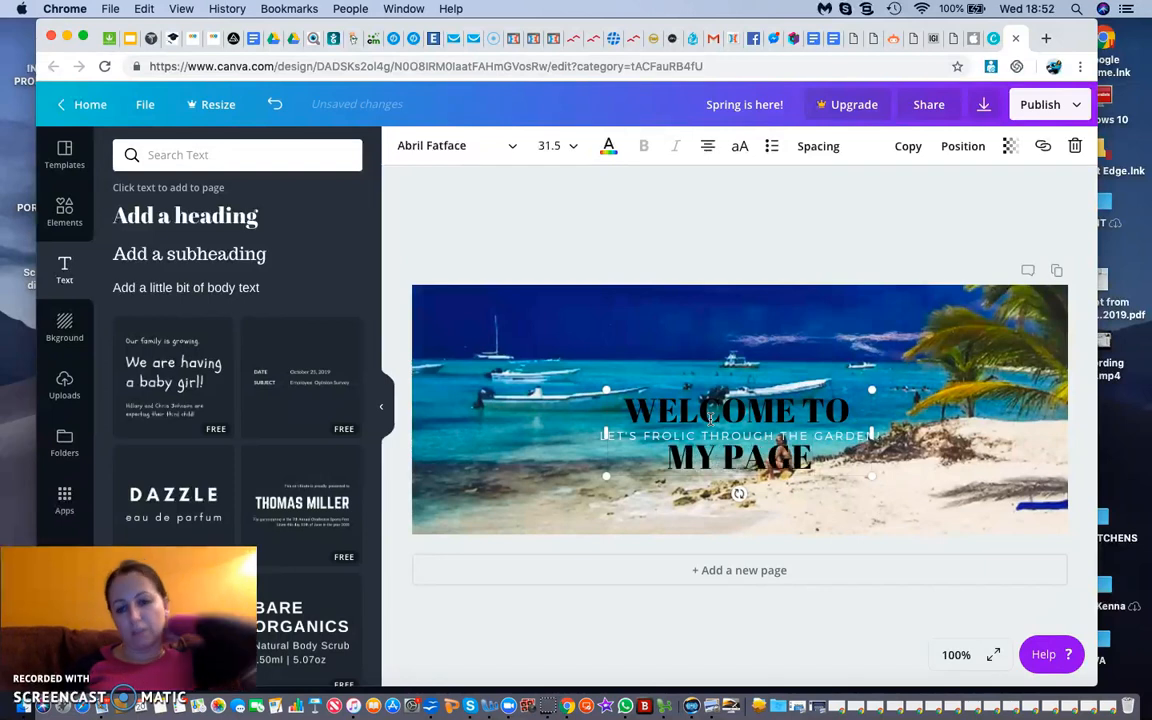
# Change the heading's font size to 18 and then to 28.
pyautogui.click(822, 405)
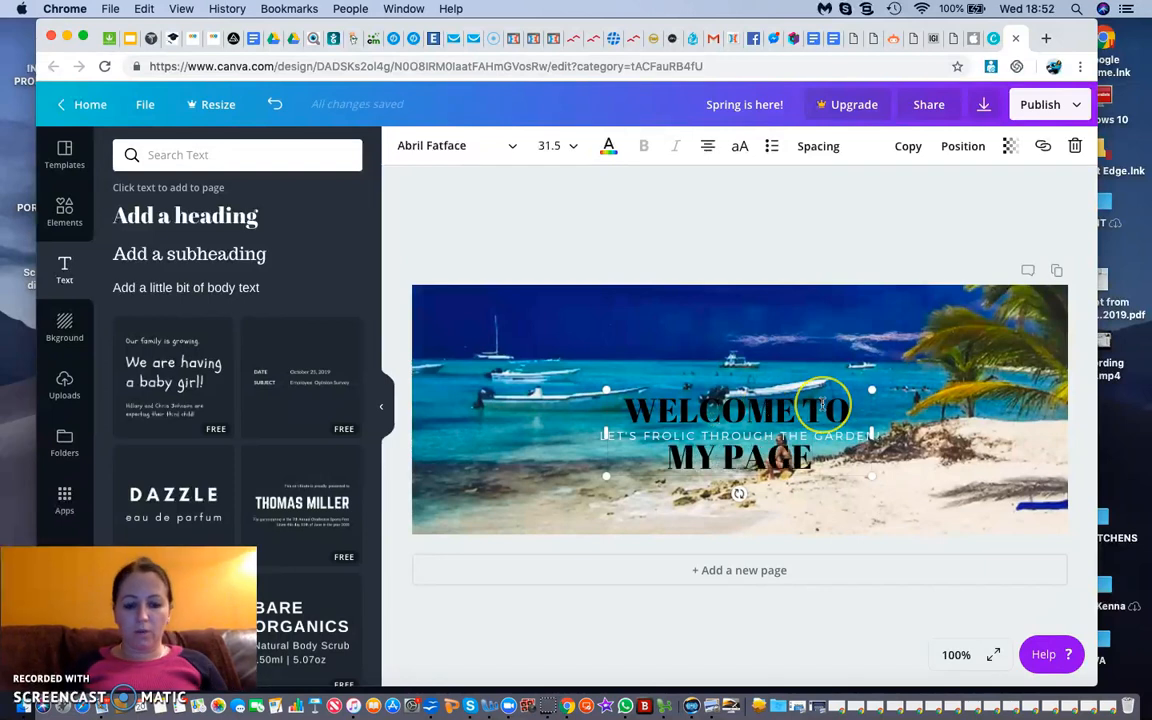
pyautogui.press('super+a')
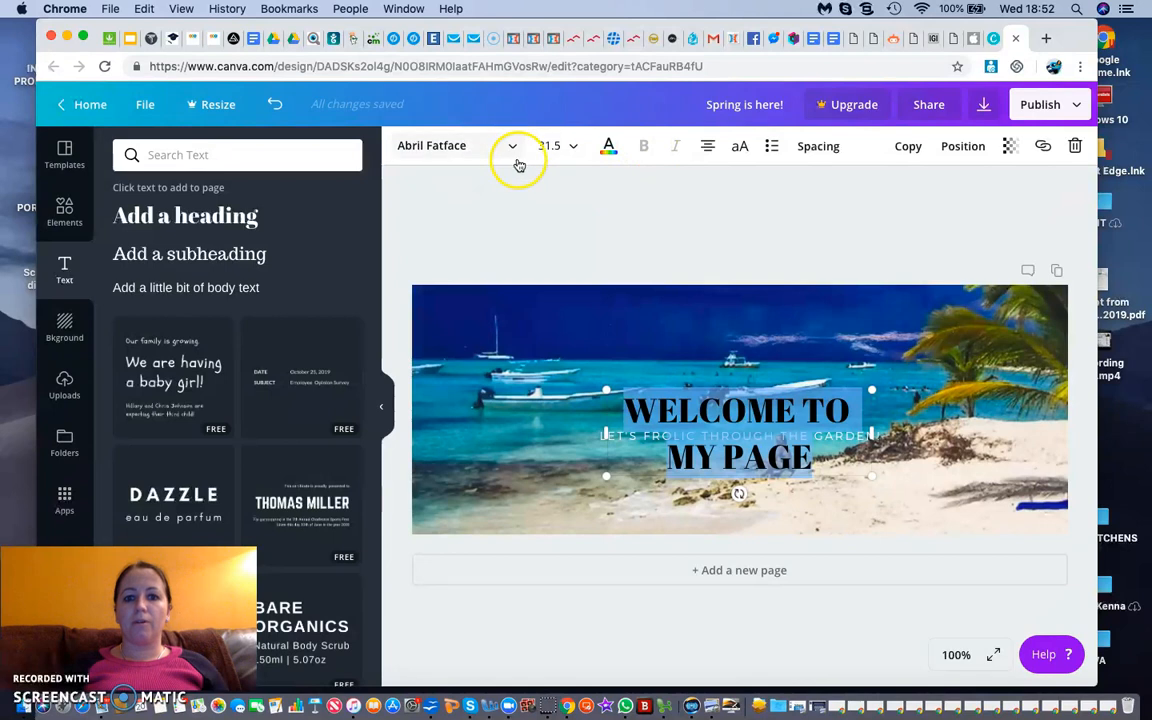
pyautogui.click(572, 146)
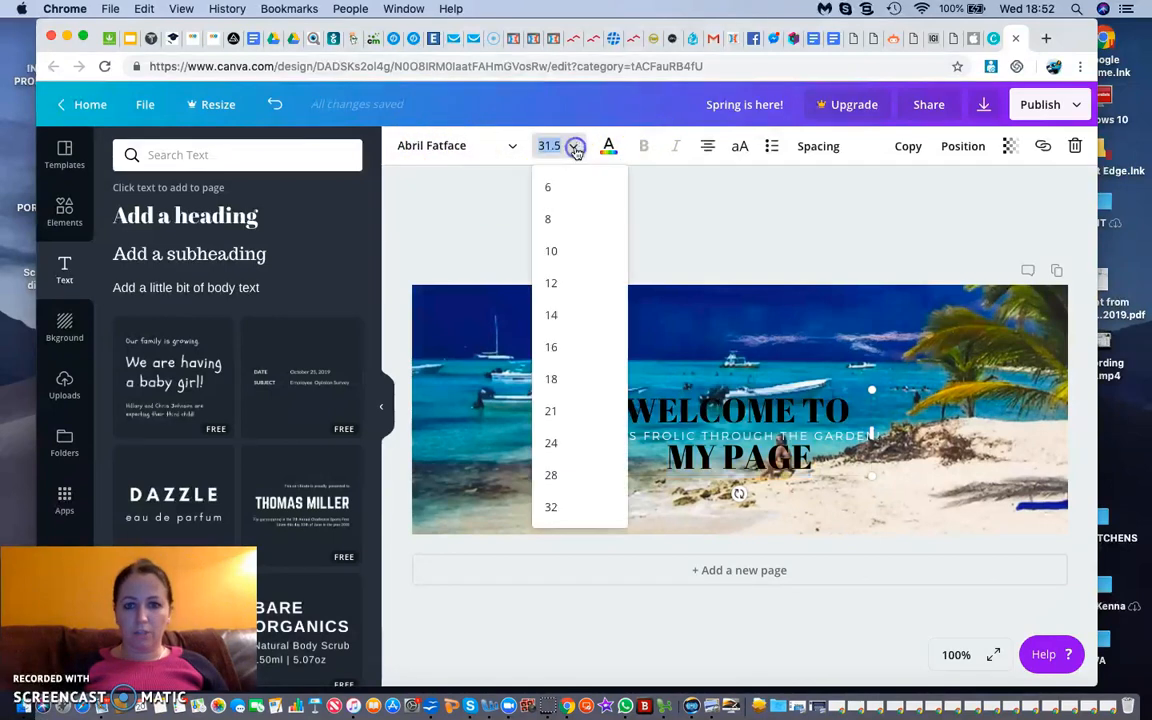
pyautogui.click(558, 379)
pyautogui.click(550, 146)
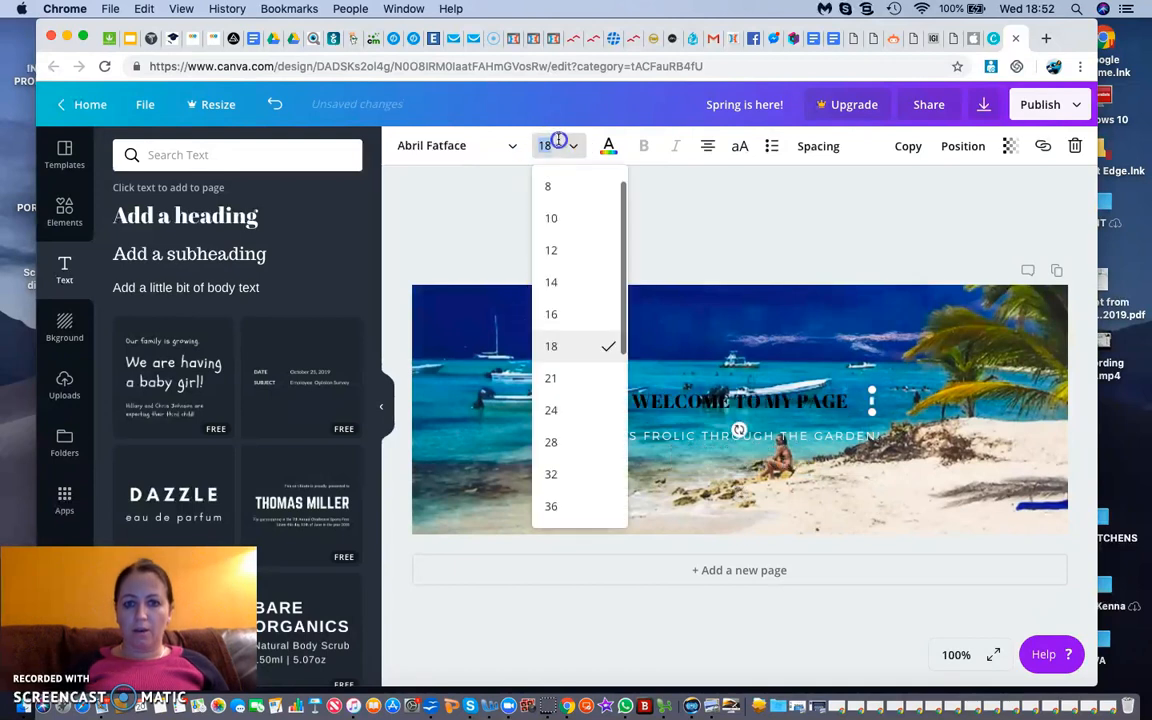
pyautogui.click(551, 442)
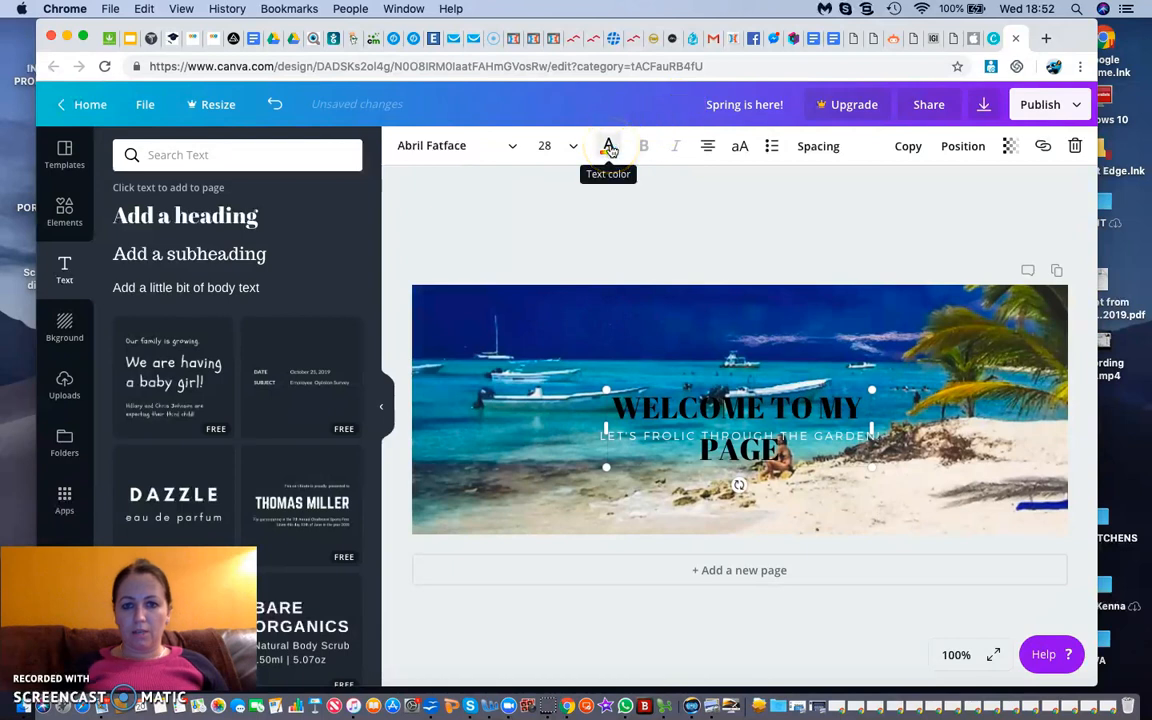
# Change the heading's font to Adumu Regular.
pyautogui.click(511, 148)
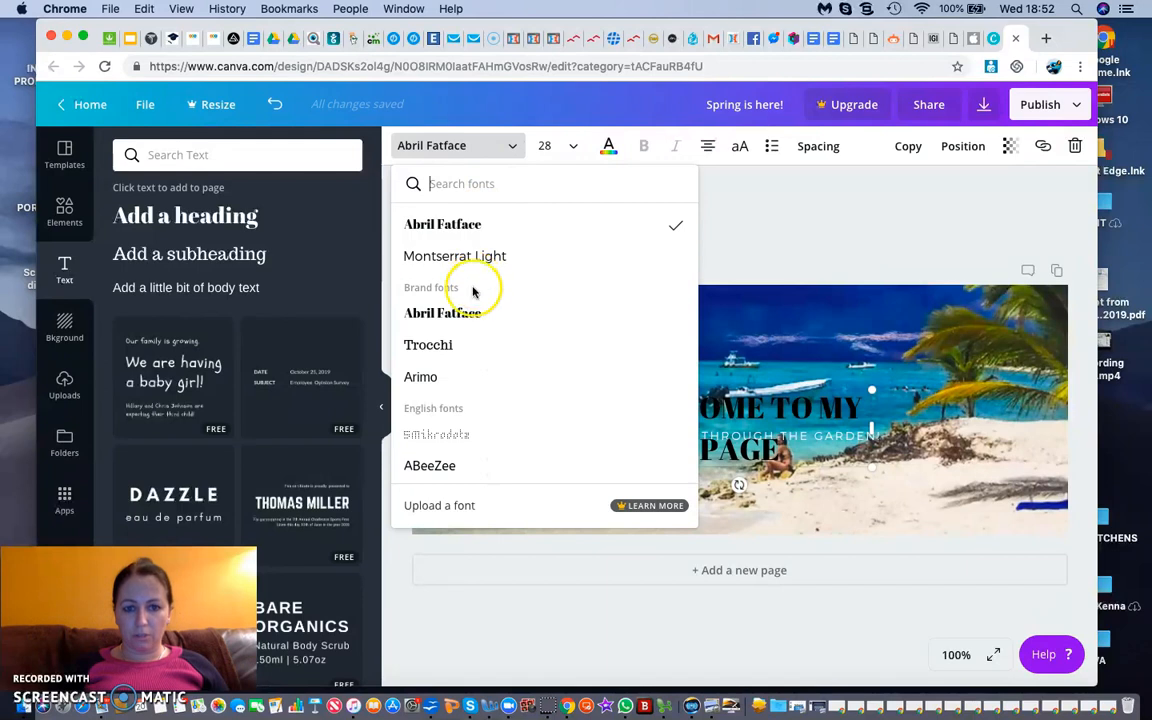
pyautogui.scroll(-8, 446, 386)
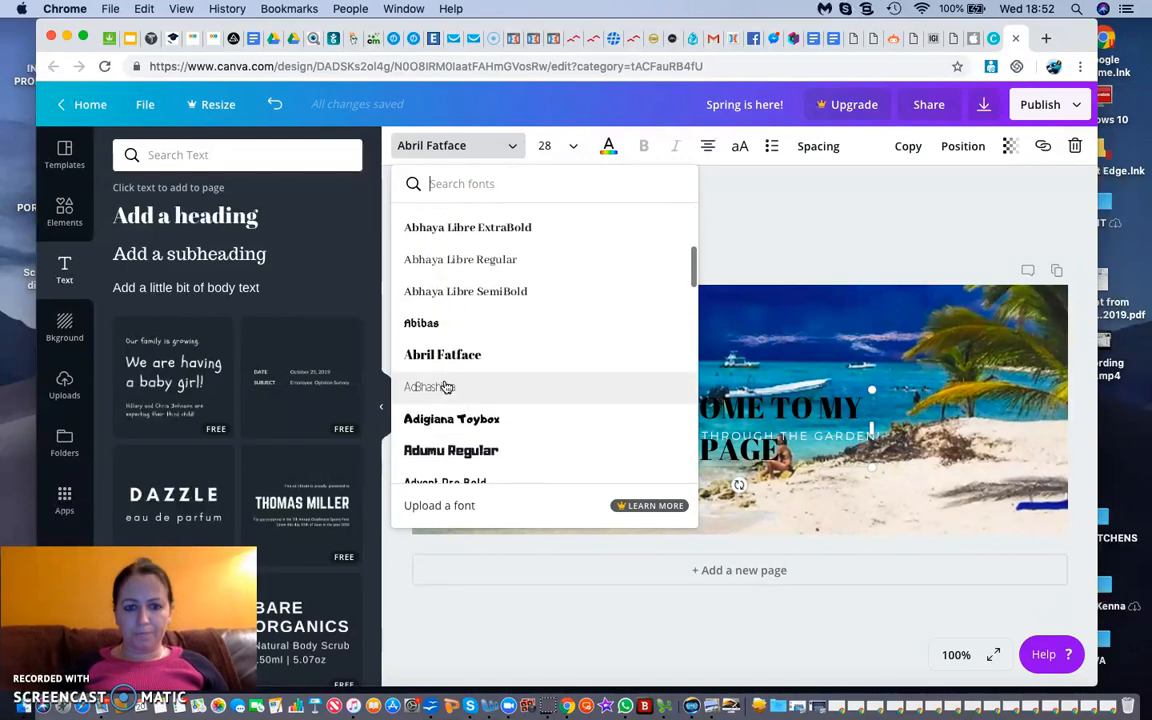
pyautogui.click(451, 372)
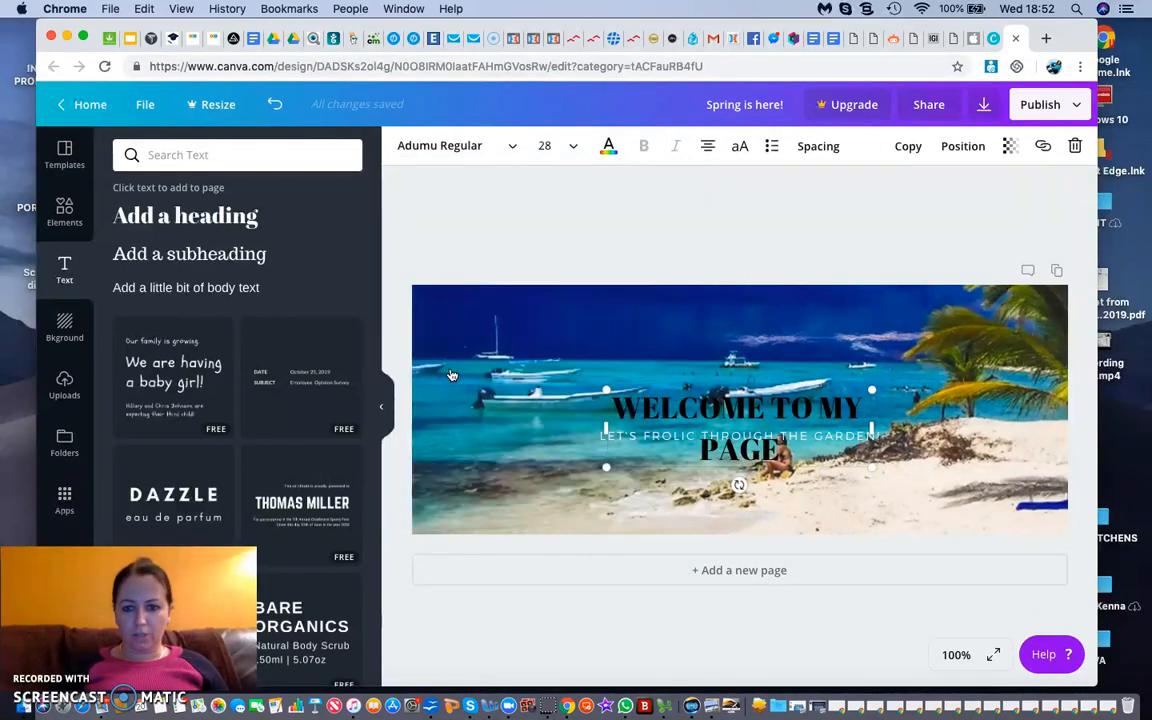
# Try the off-white brand color on the heading, then set the text back to black.
pyautogui.click(608, 147)
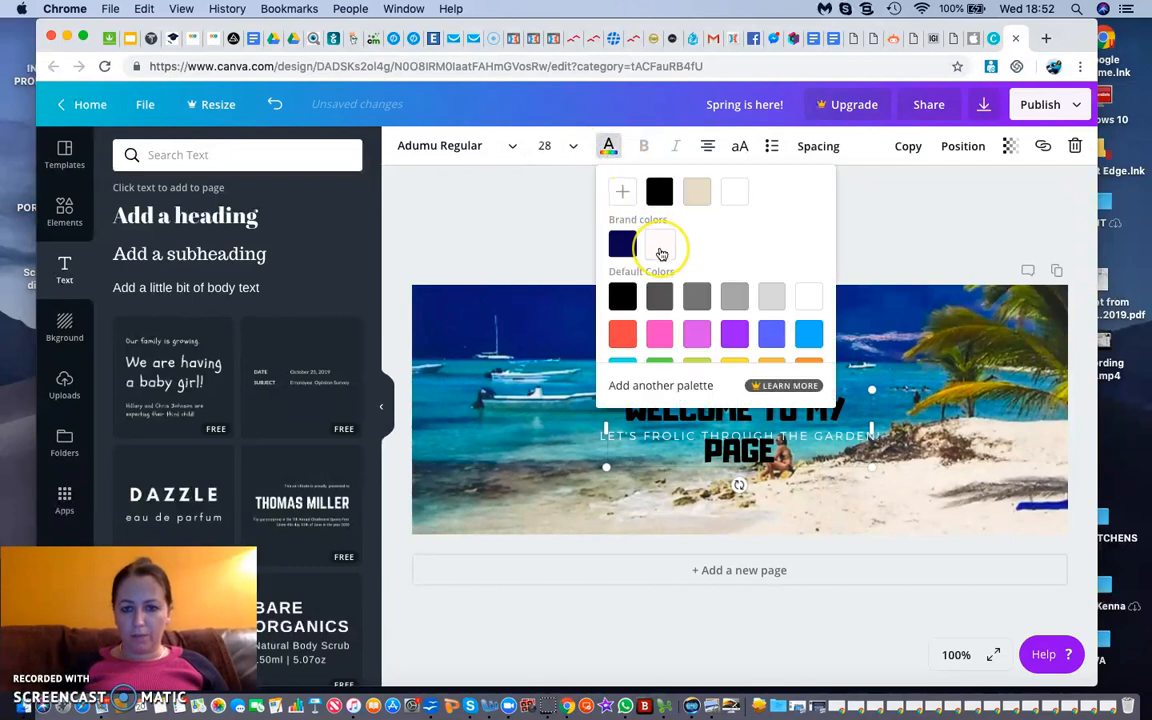
pyautogui.click(660, 246)
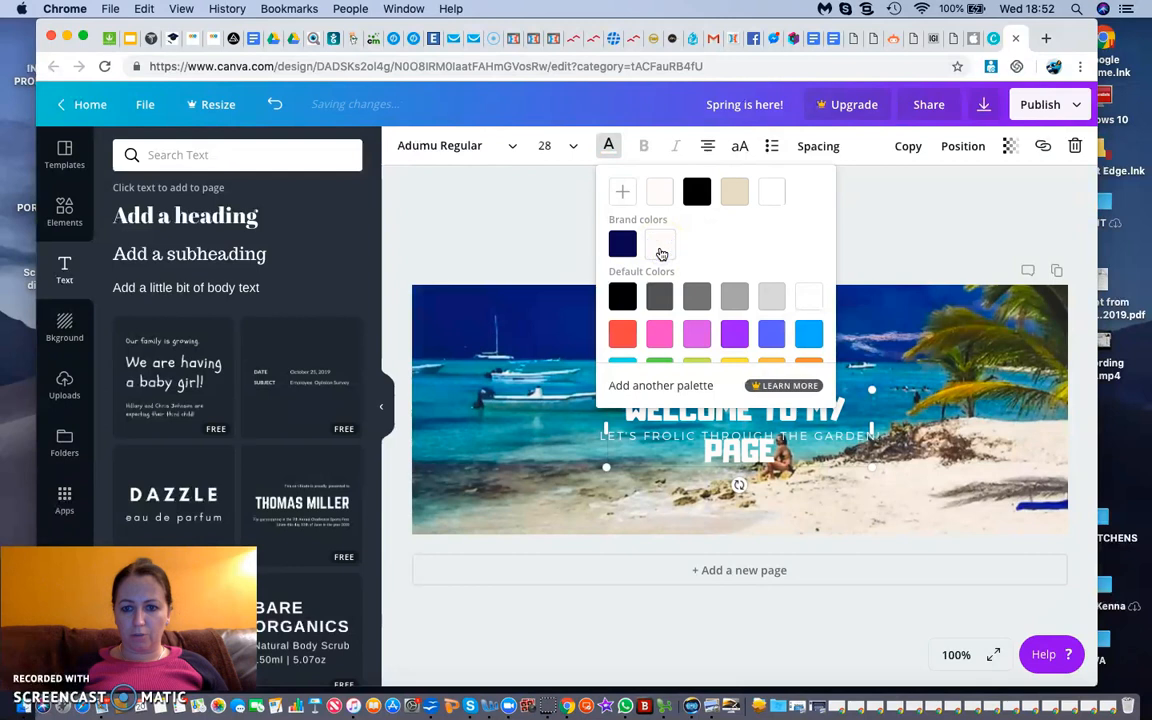
pyautogui.click(701, 198)
pyautogui.click(887, 228)
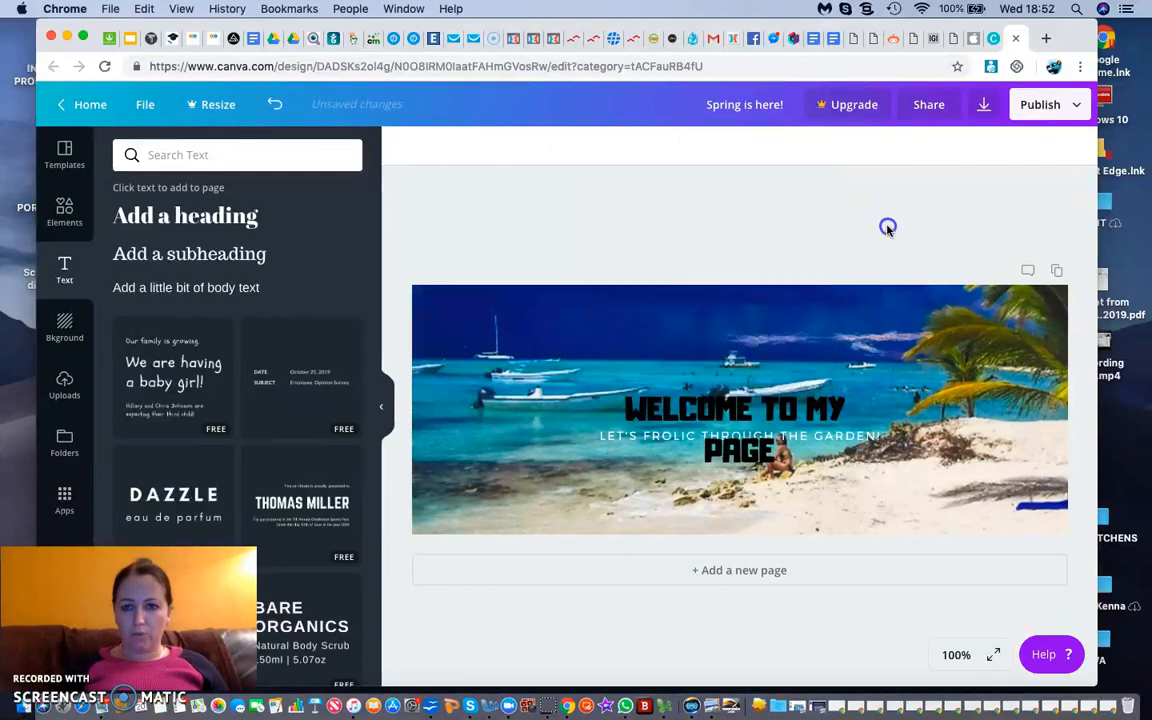
# Move the heading up near the cover's upper edge and delete the "LET'S FROLIC THROUGH THE GARDEN!" text.
pyautogui.click(679, 419)
pyautogui.moveTo(679, 419); pyautogui.dragTo(669, 339)
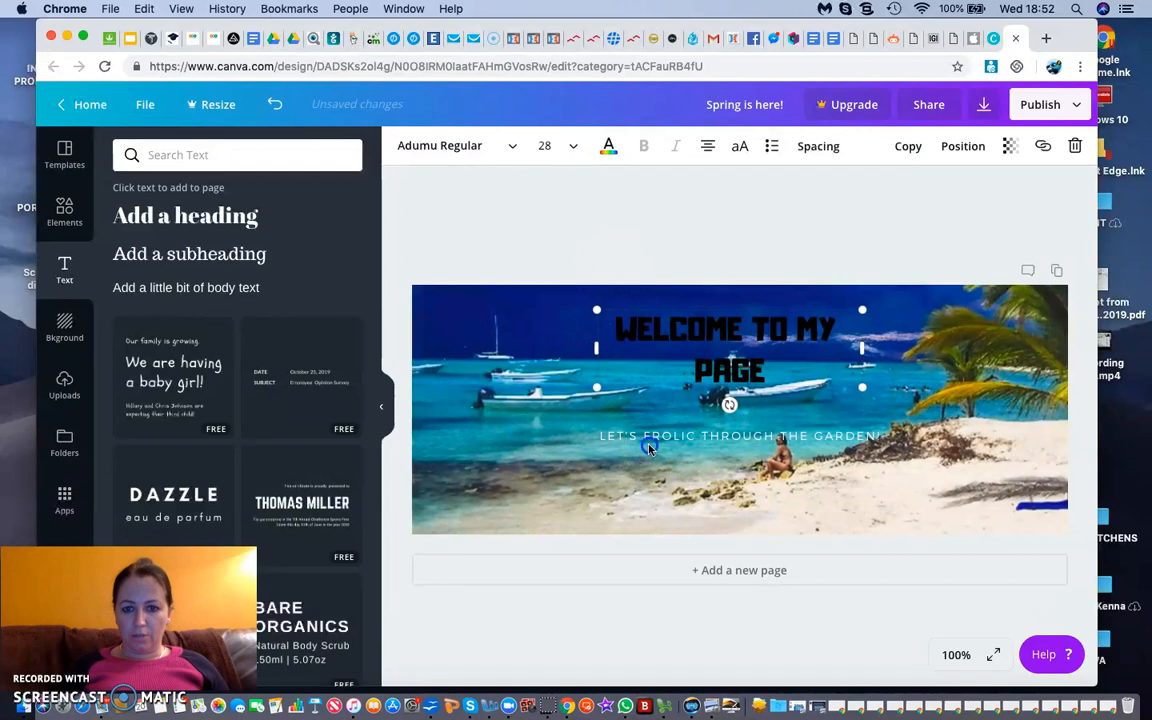
pyautogui.click(649, 449)
pyautogui.click(665, 438)
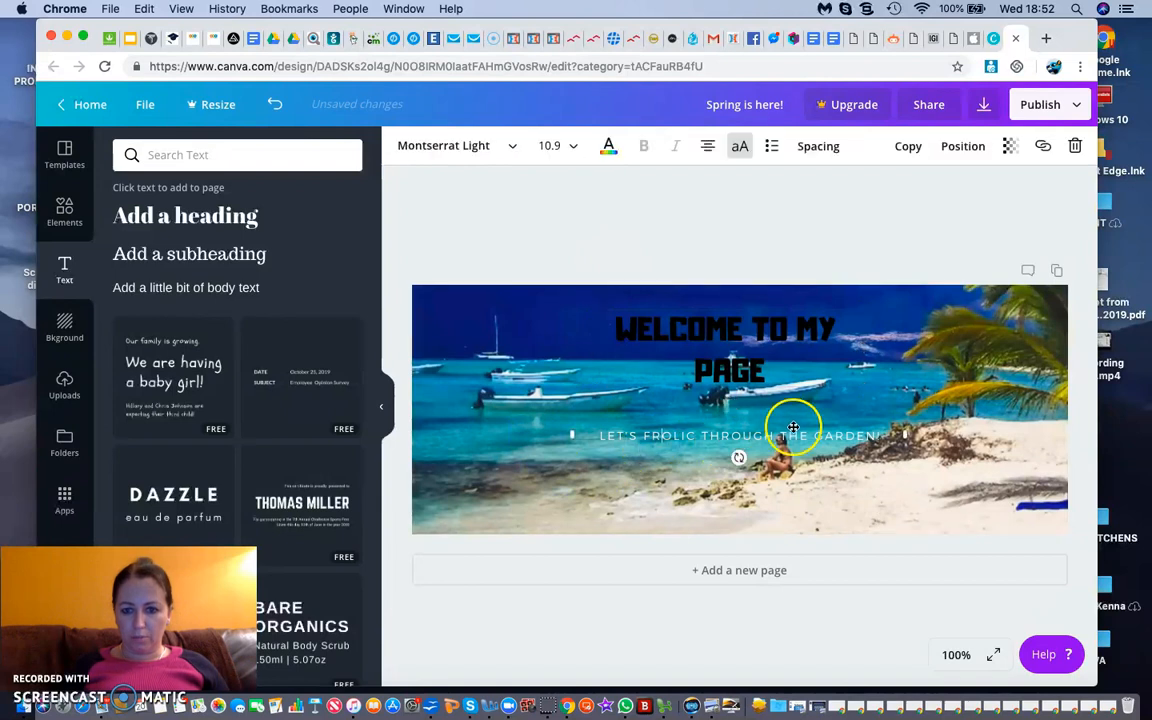
pyautogui.click(1075, 146)
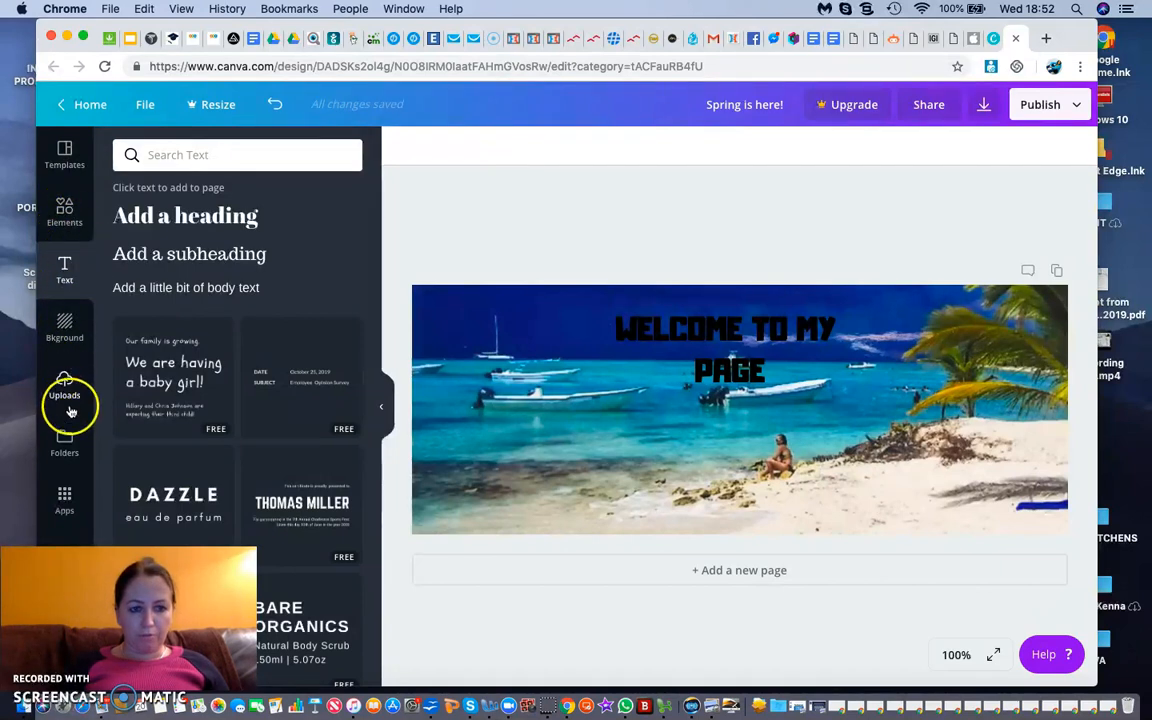
# Browse the element library's full set of shapes and add a plain white square to the cover.
pyautogui.click(66, 212)
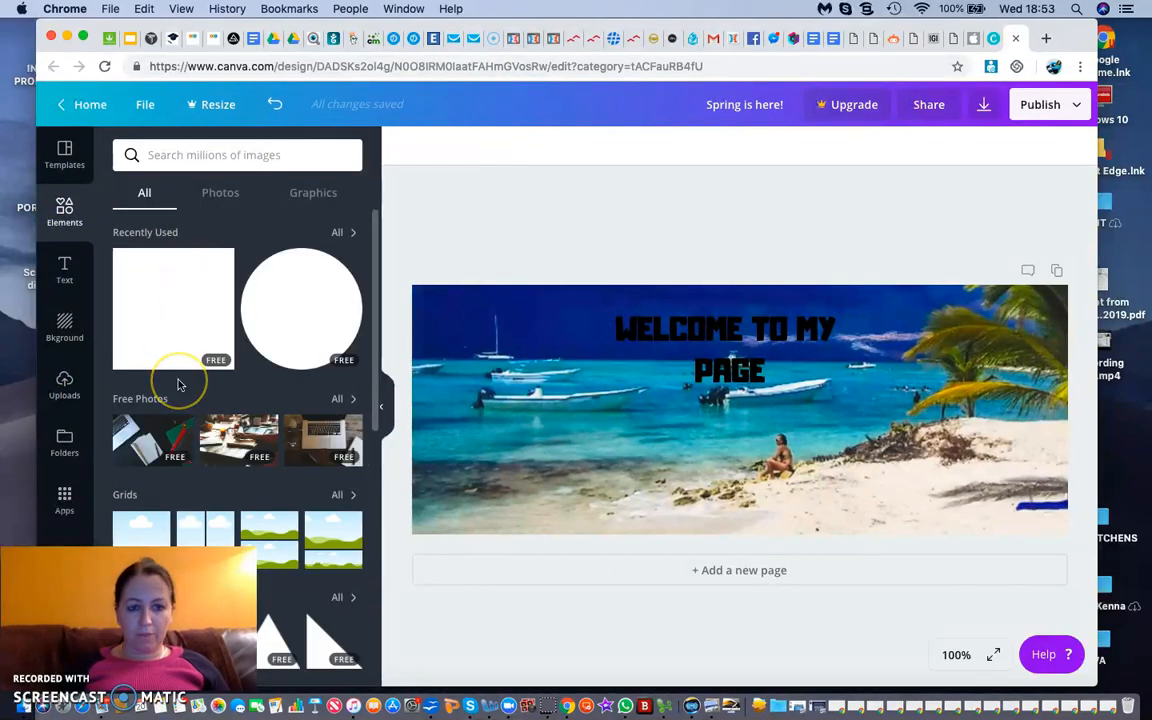
pyautogui.scroll(-5, 178, 385)
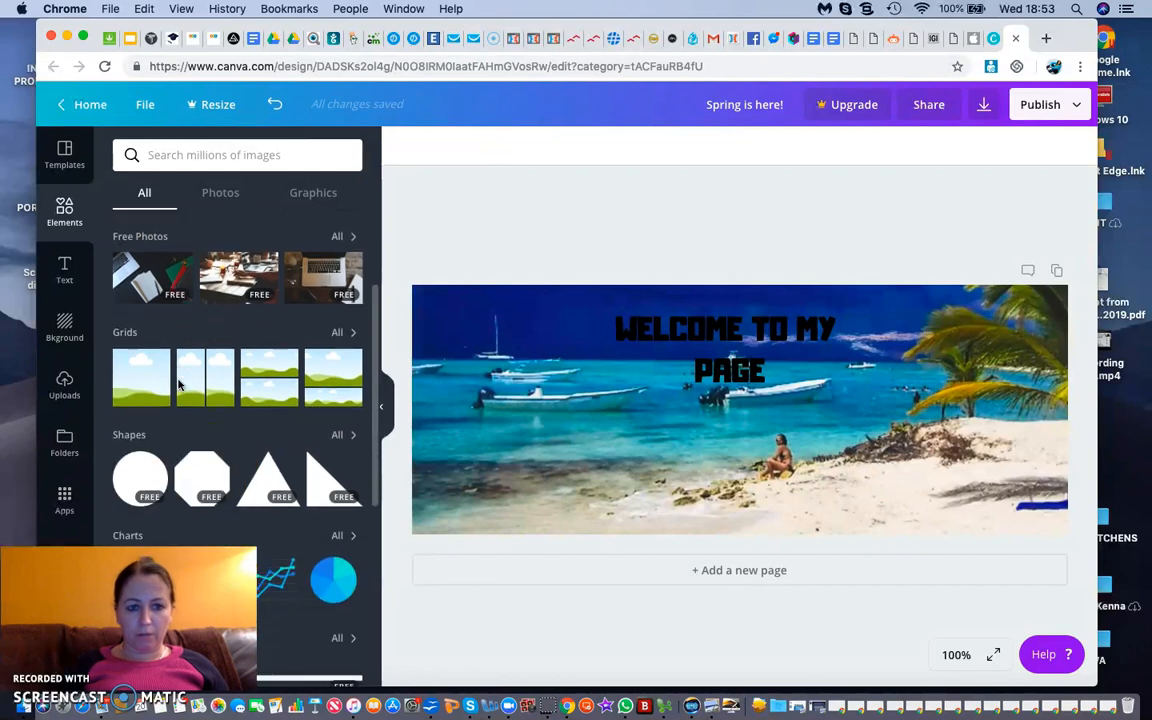
pyautogui.scroll(-3, 178, 385)
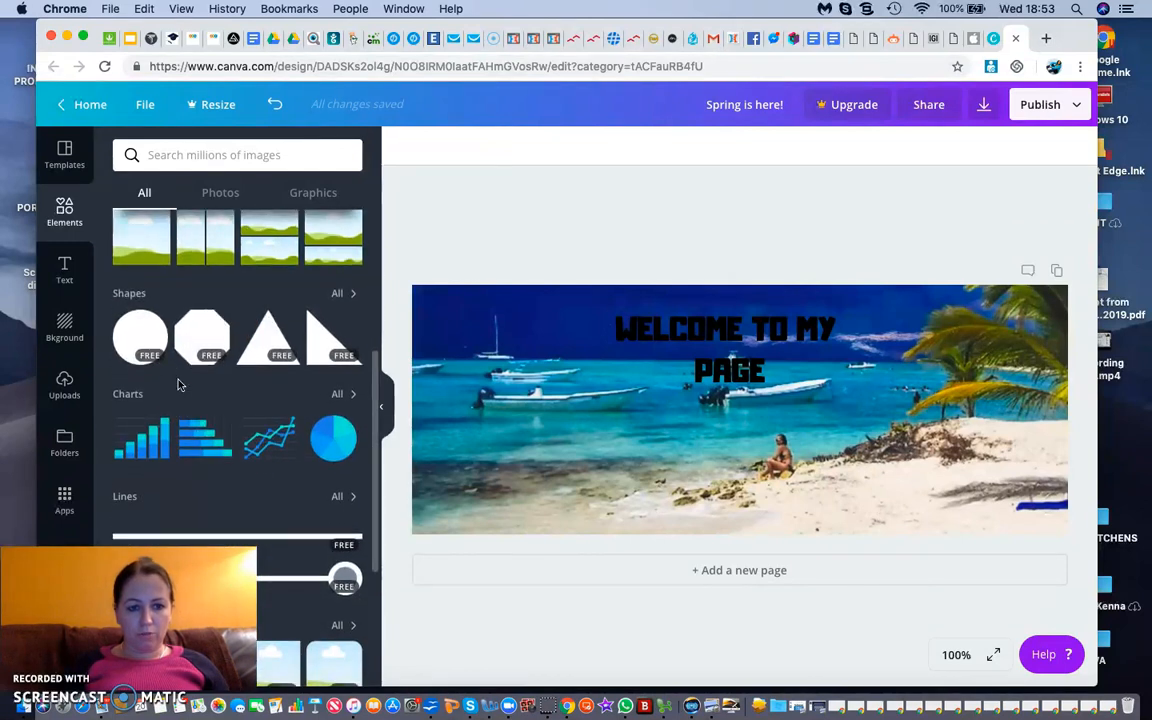
pyautogui.scroll(1, 178, 385)
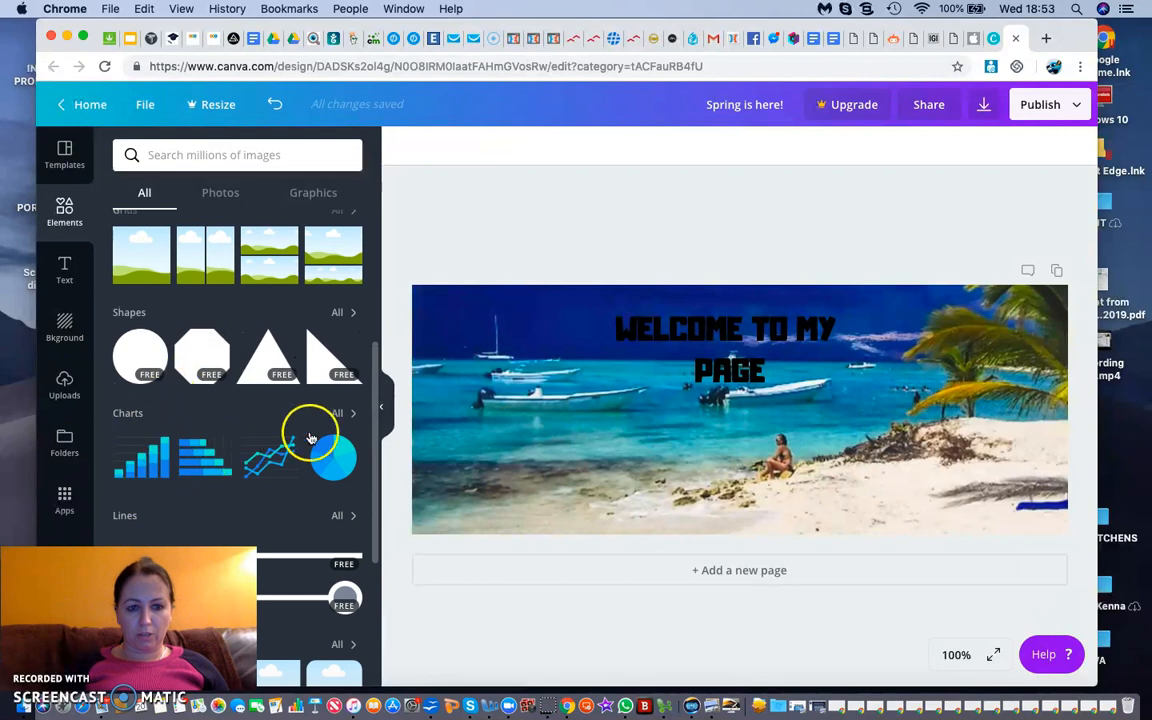
pyautogui.click(350, 313)
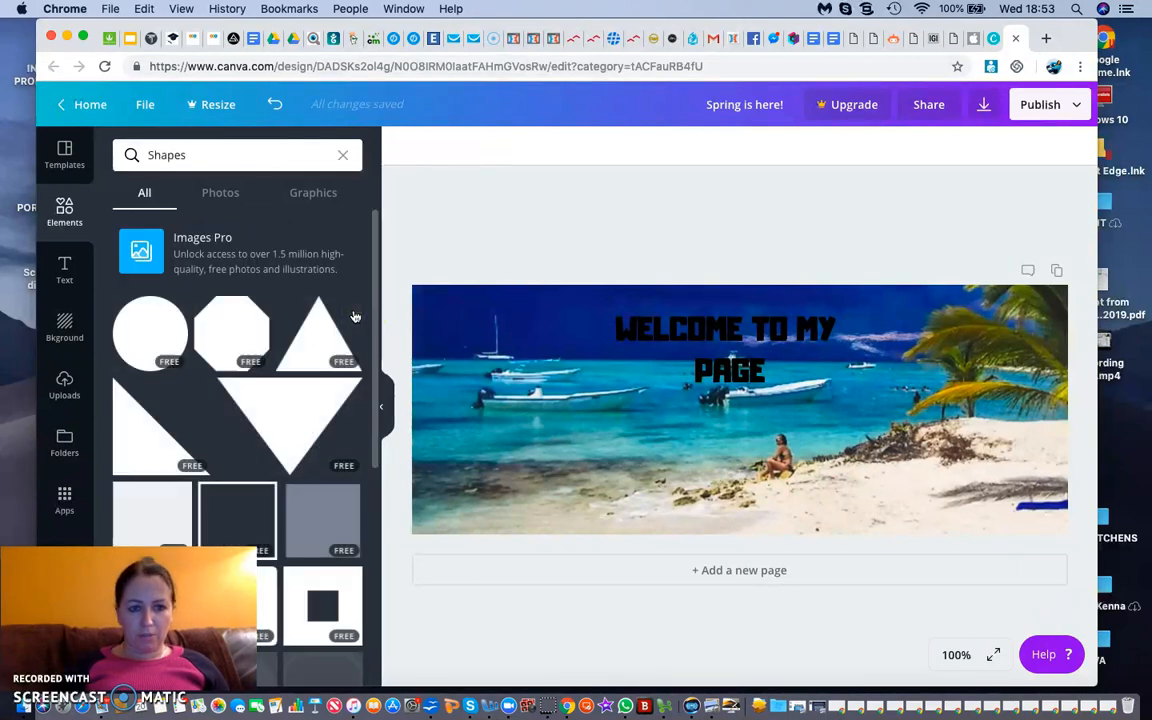
pyautogui.scroll(-3, 216, 468)
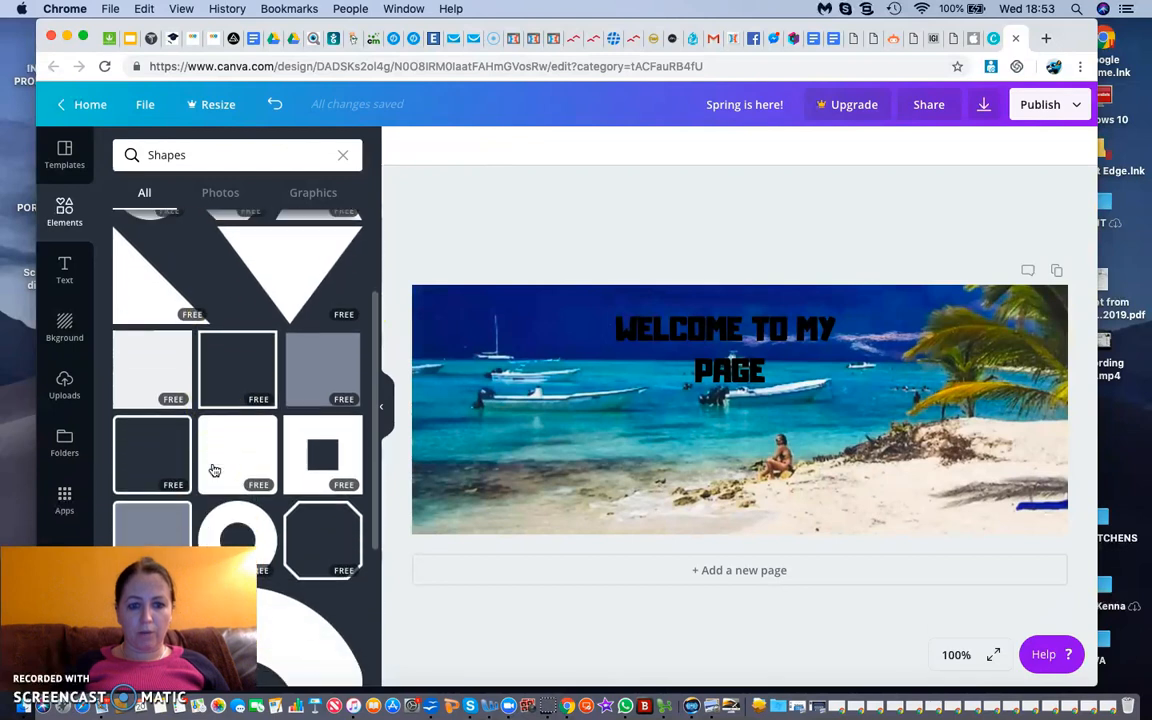
pyautogui.click(159, 377)
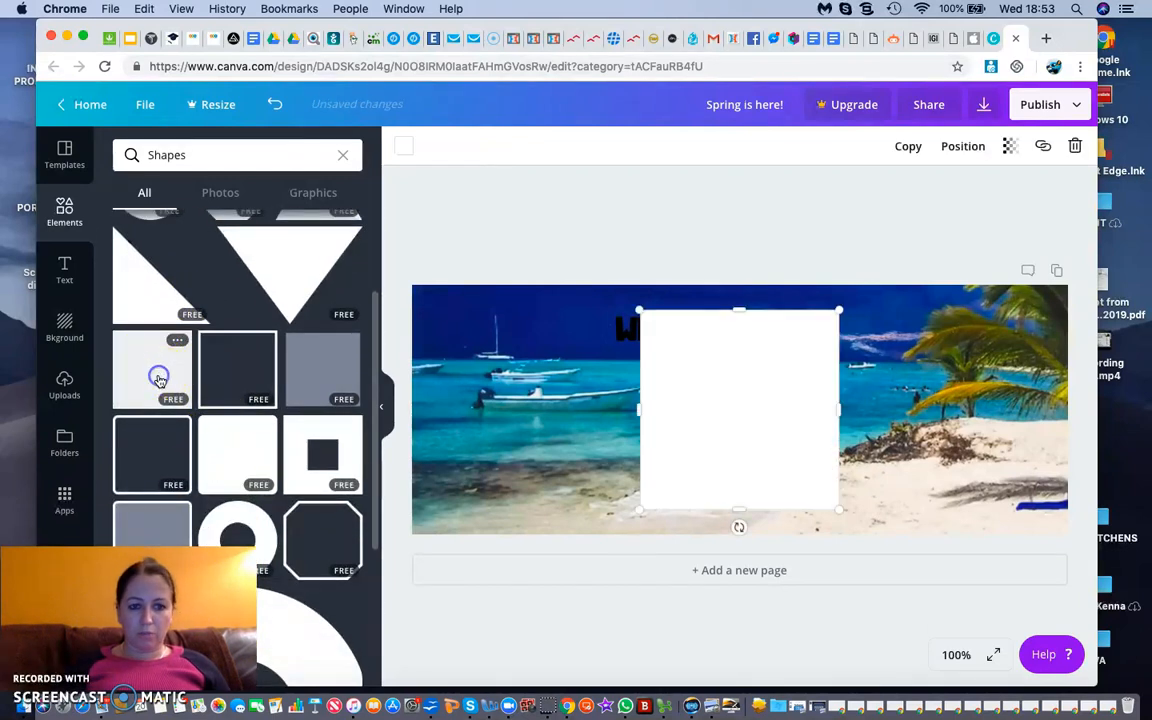
# Reshape the white square into a wide rectangle covering the heading, flush with the cover's upper edge.
pyautogui.moveTo(715, 373); pyautogui.dragTo(621, 384)
pyautogui.moveTo(826, 384); pyautogui.dragTo(937, 392)
pyautogui.moveTo(758, 484); pyautogui.dragTo(767, 409)
pyautogui.moveTo(748, 373); pyautogui.dragTo(717, 370)
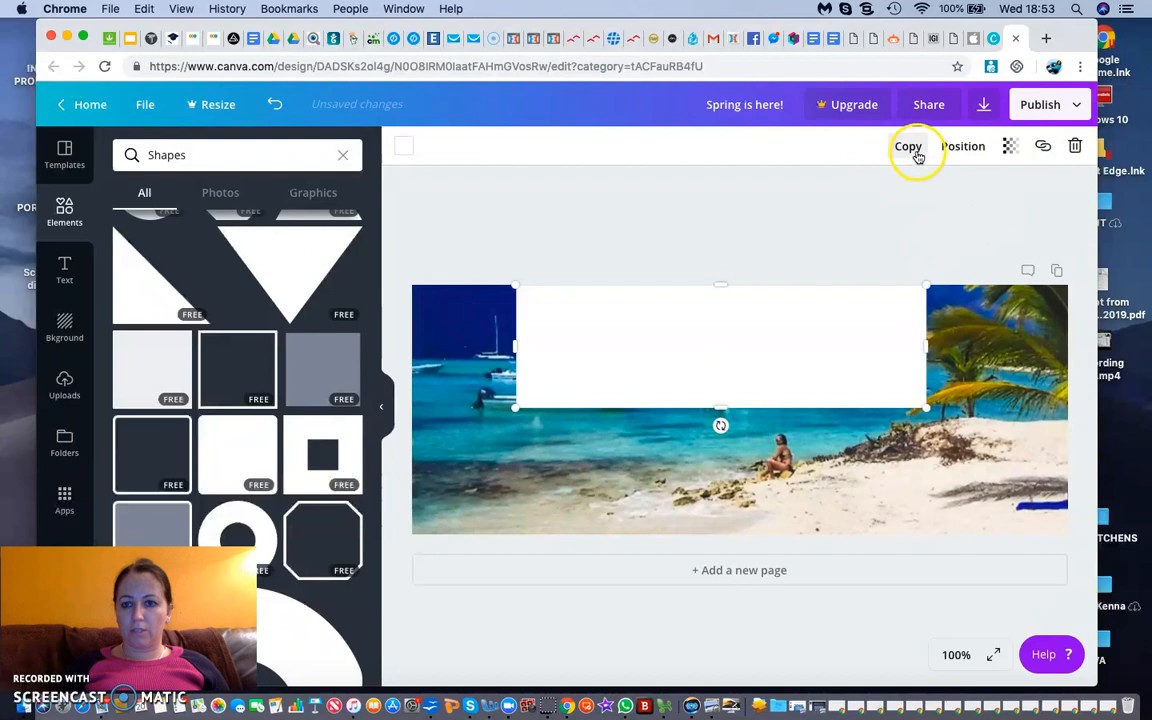
# Set the white rectangle's transparency to 49.
pyautogui.click(1011, 146)
pyautogui.click(971, 195)
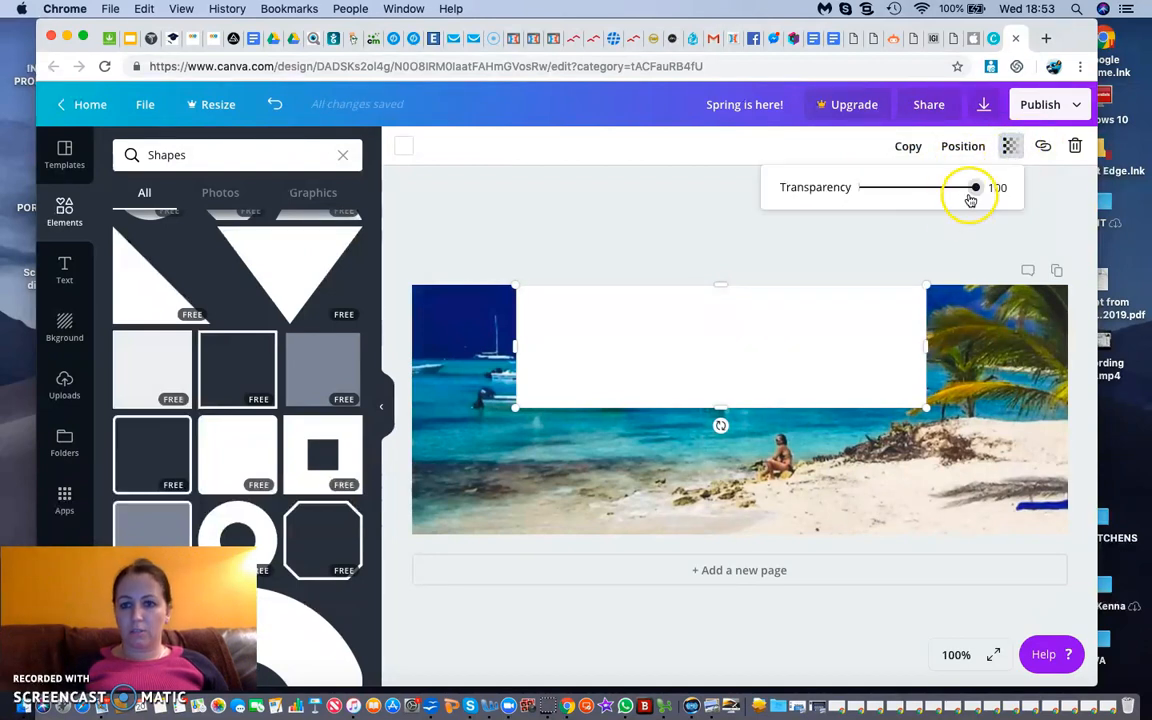
pyautogui.moveTo(973, 196); pyautogui.dragTo(917, 194)
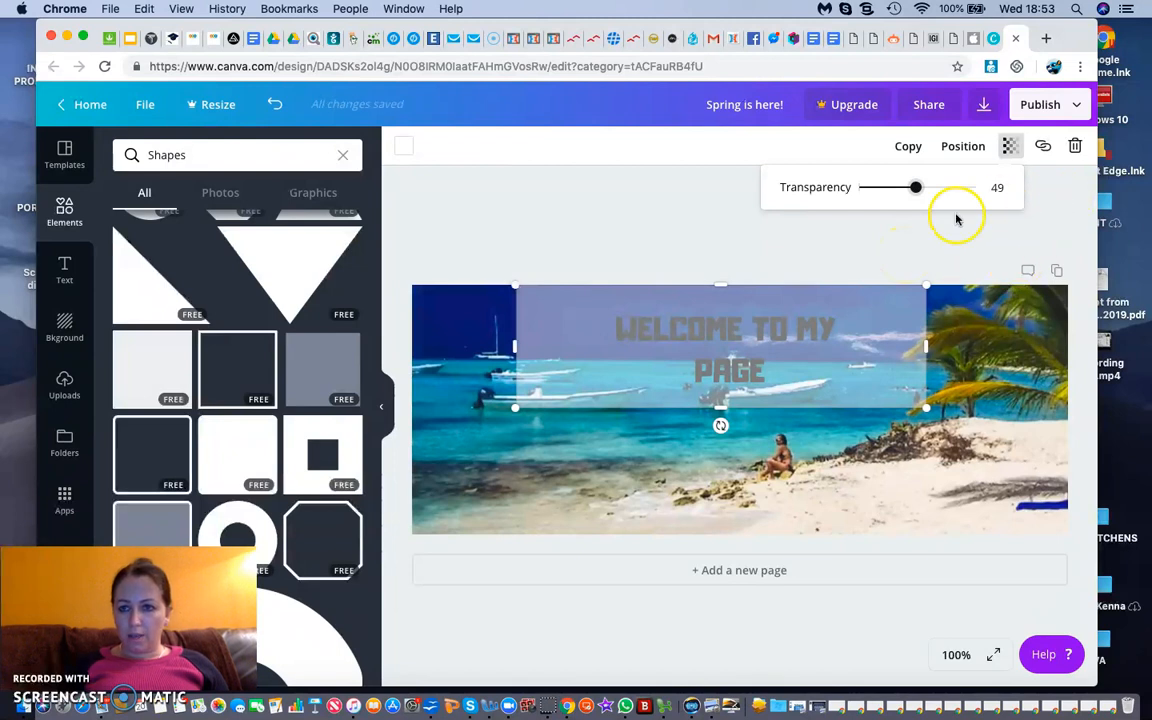
pyautogui.click(661, 249)
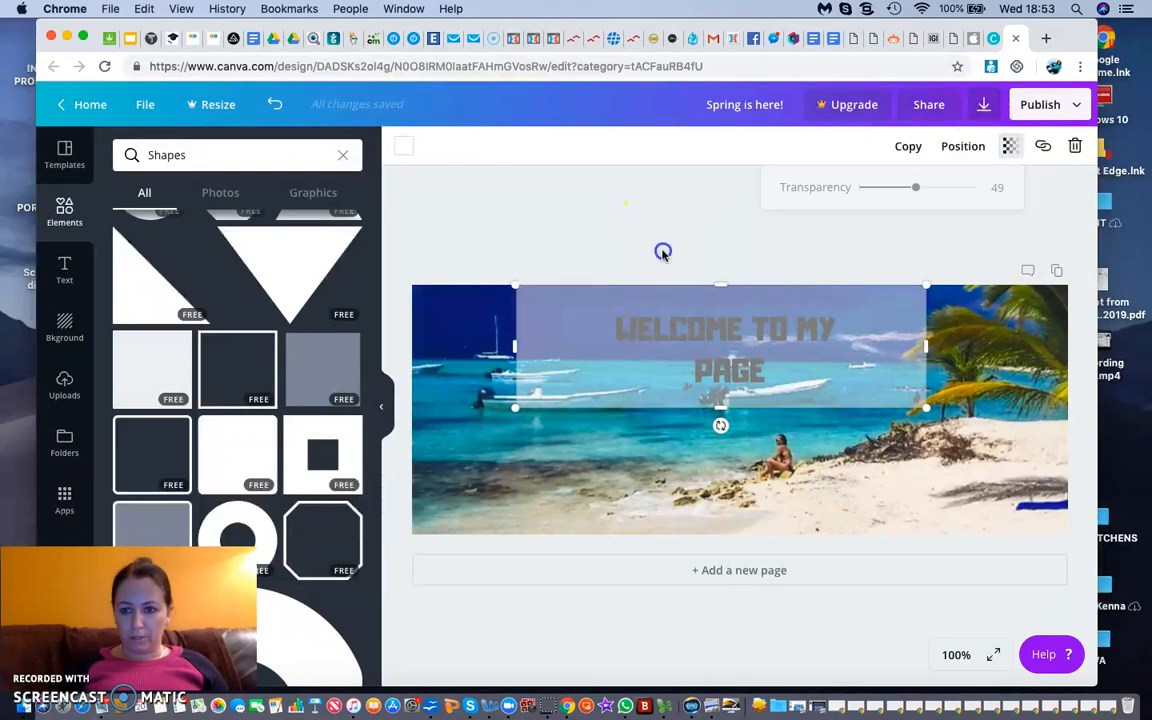
# Send the translucent rectangle backward behind the heading, bring it forward again, and finally send it backward once more.
pyautogui.click(777, 355)
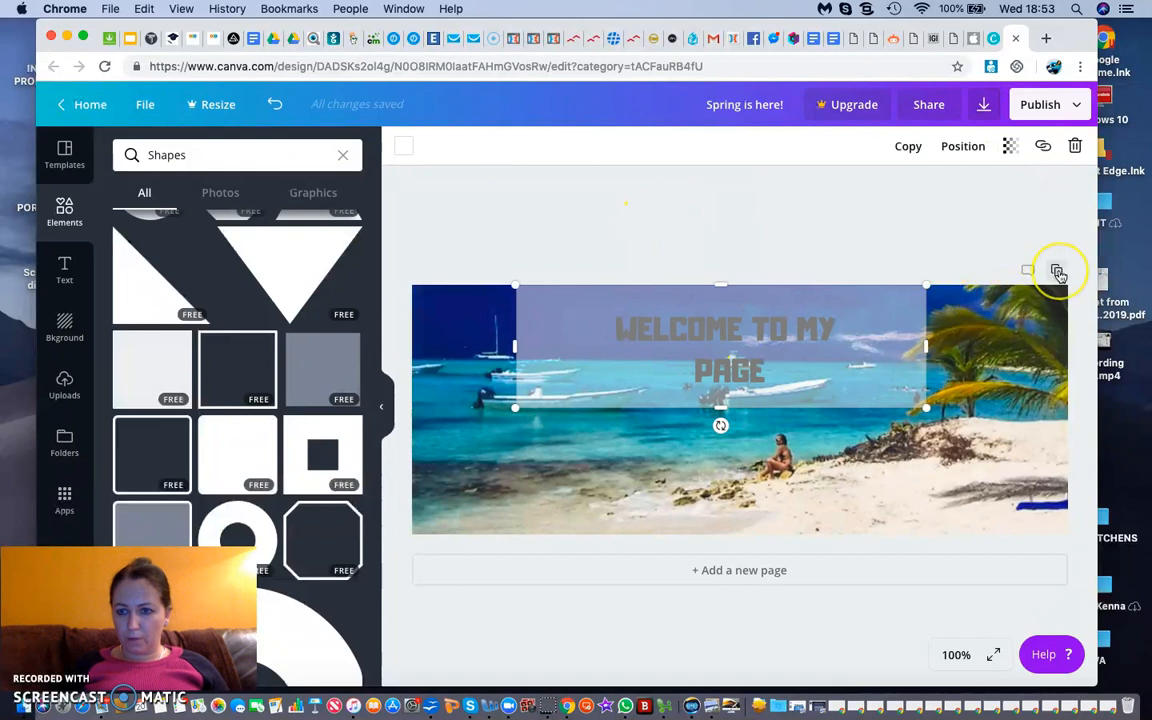
pyautogui.click(1027, 273)
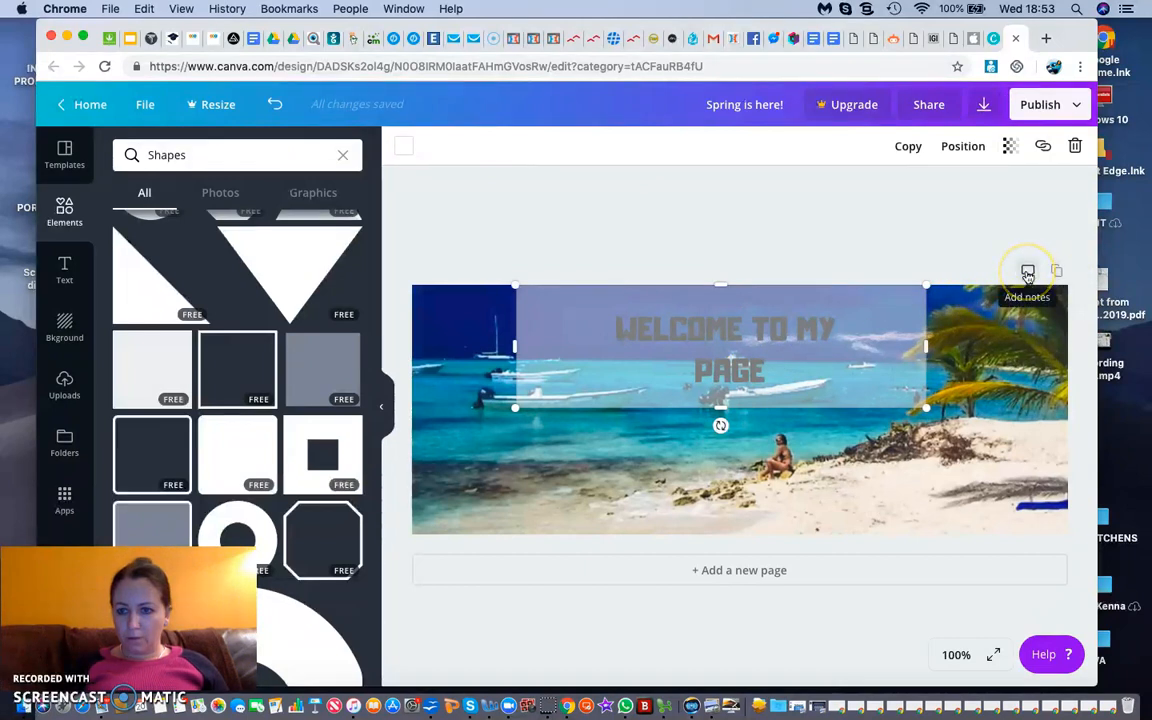
pyautogui.click(961, 147)
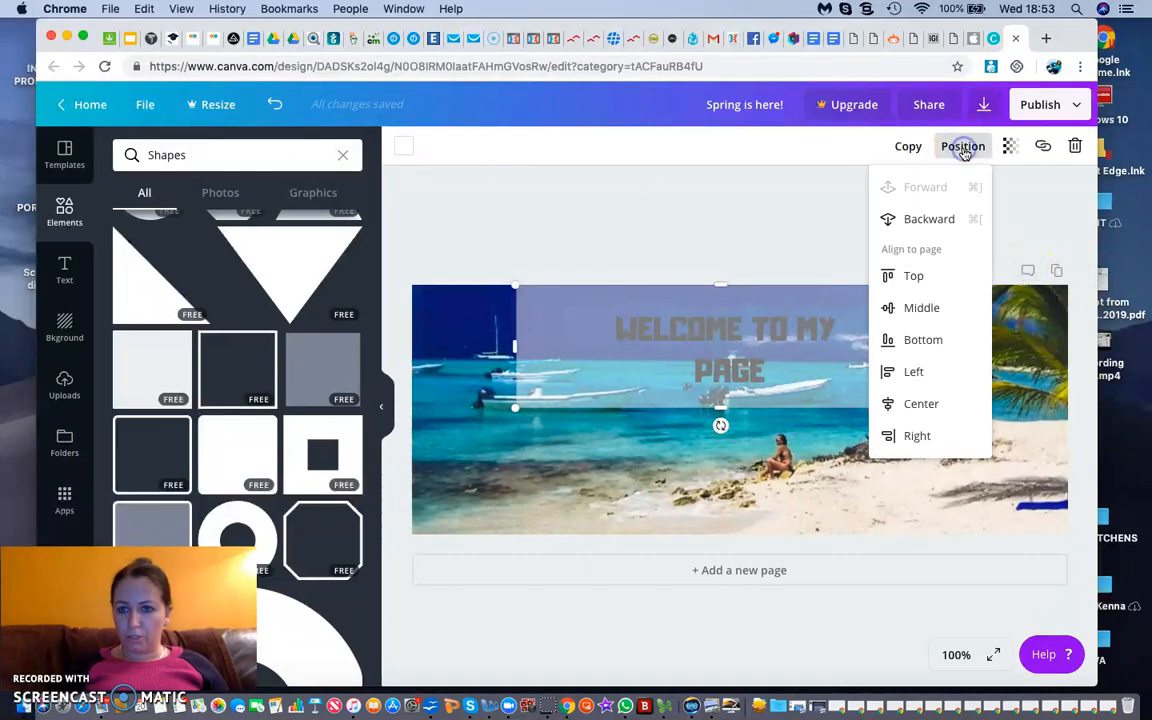
pyautogui.click(948, 229)
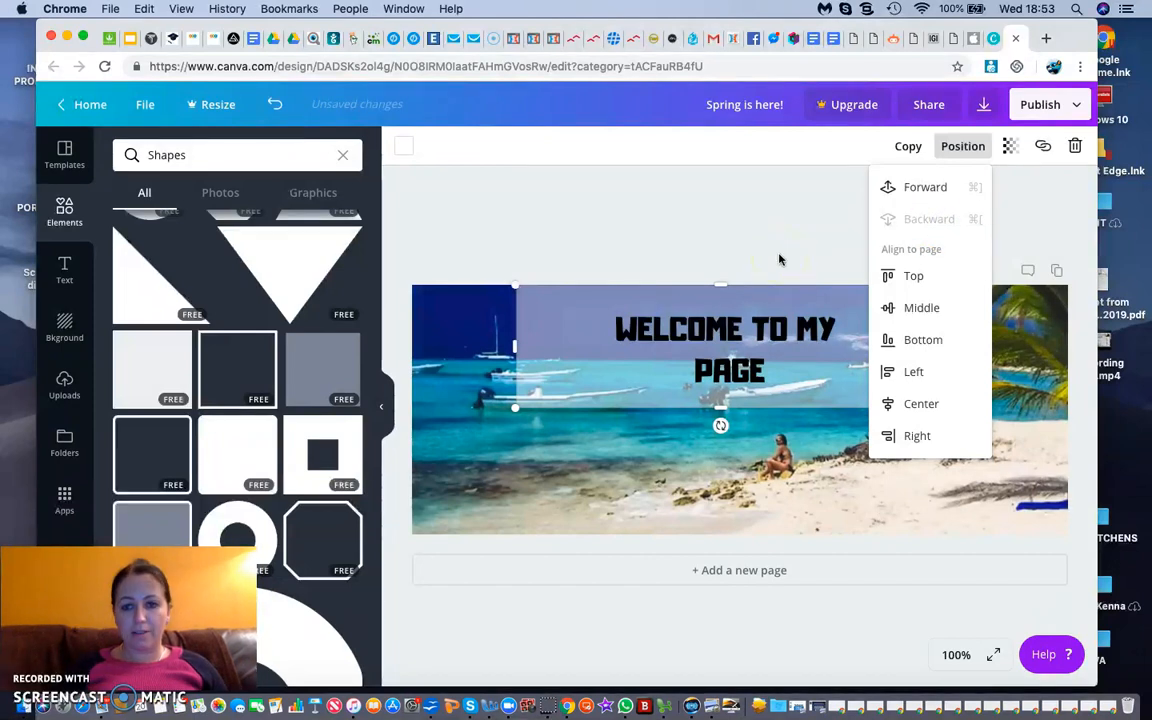
pyautogui.click(931, 188)
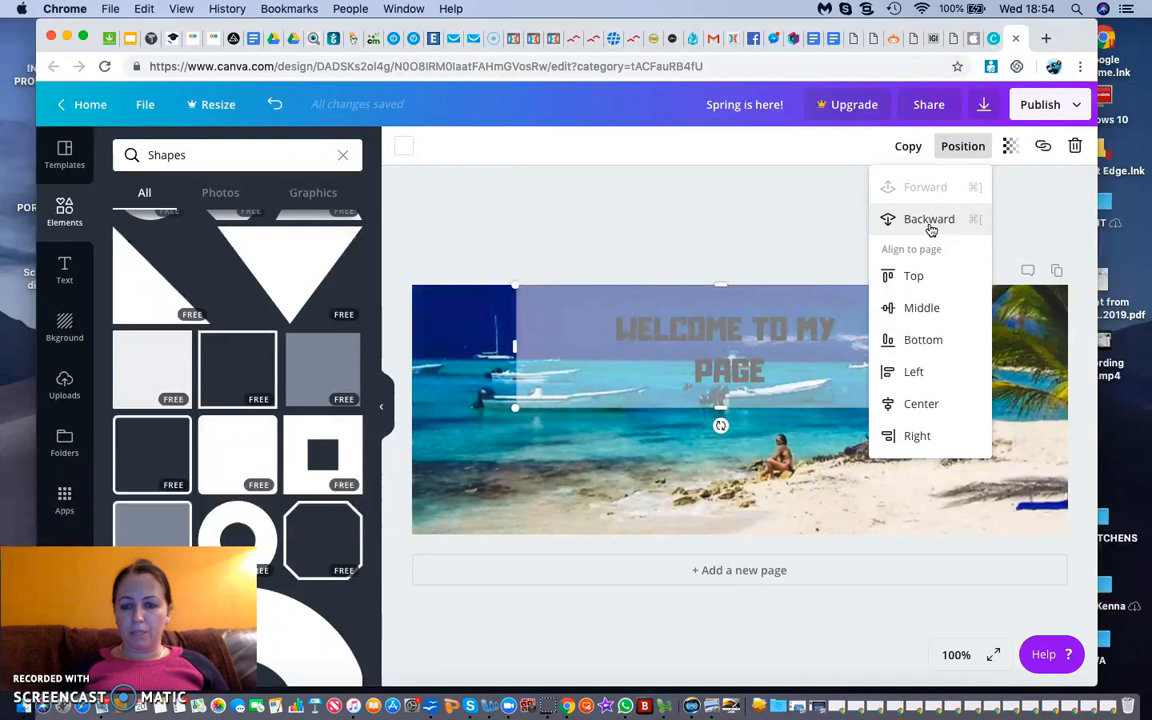
pyautogui.click(930, 224)
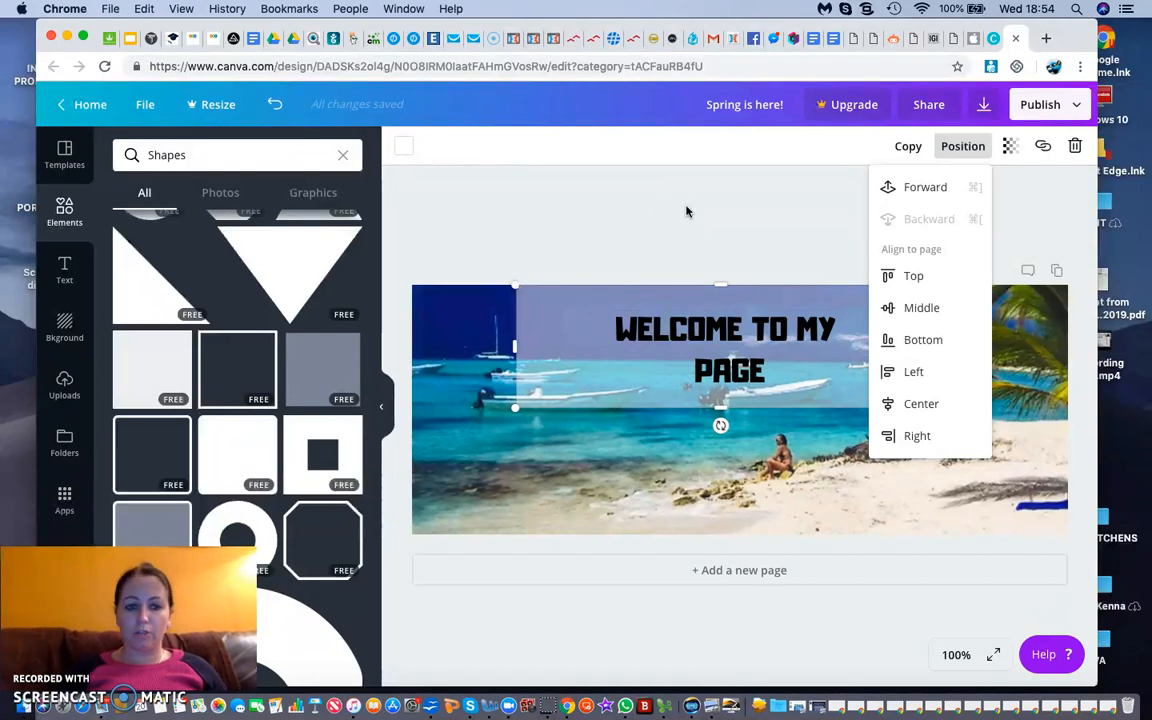
# Add a subheading reading "DREAM - BELIEVE - ACHIEVE" to the cover, below the heading.
pyautogui.click(642, 230)
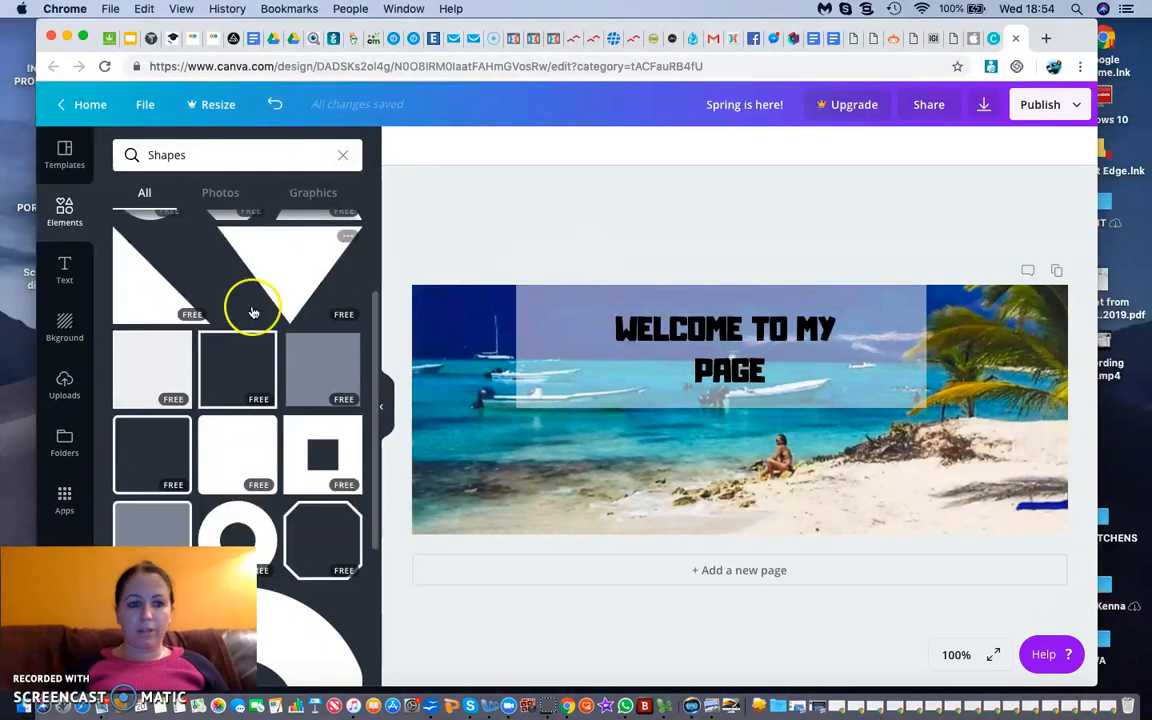
pyautogui.click(60, 265)
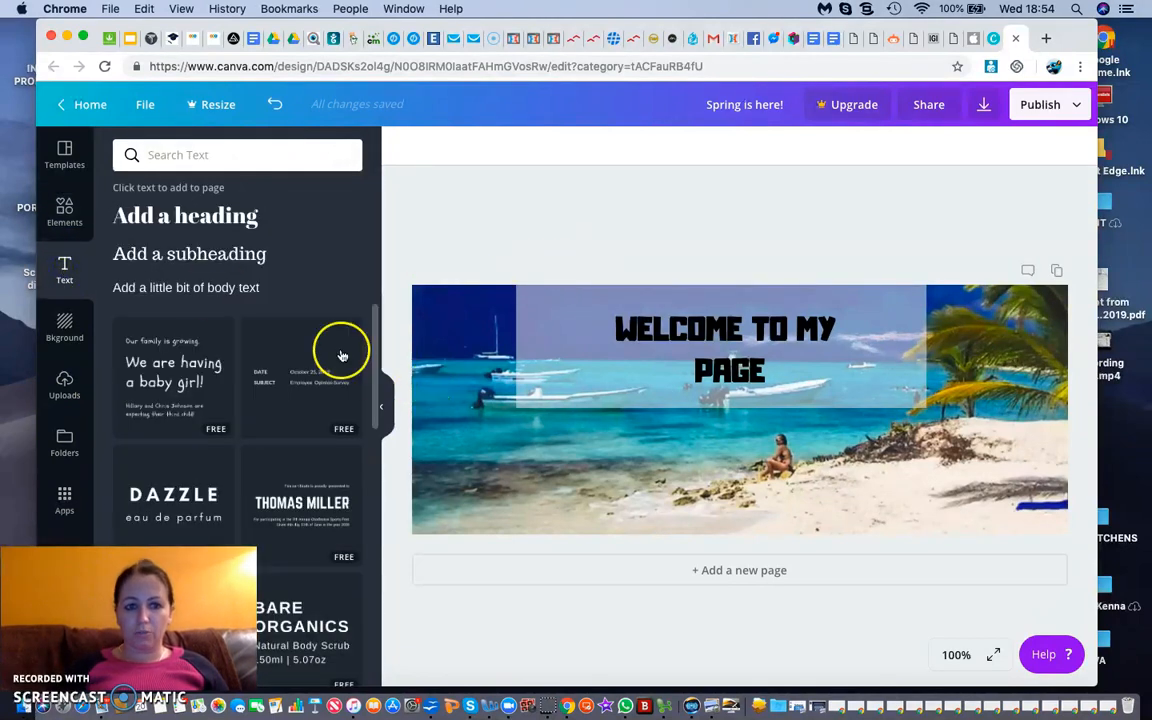
pyautogui.click(205, 264)
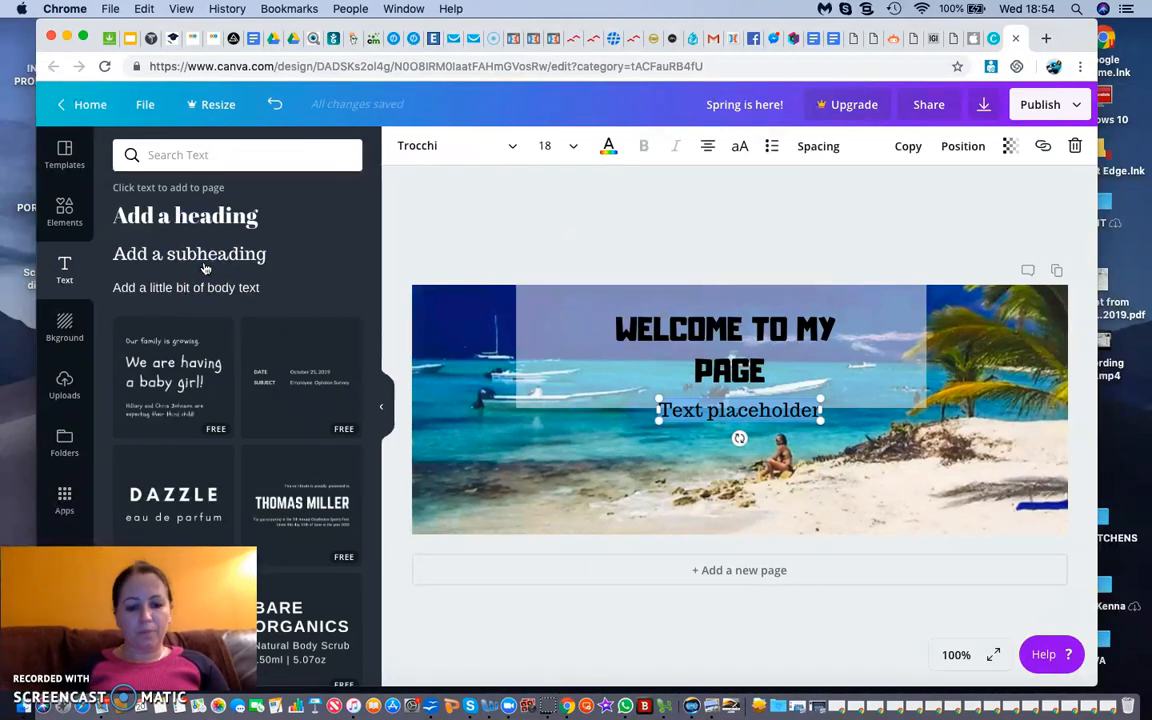
pyautogui.write('BELIEVE')
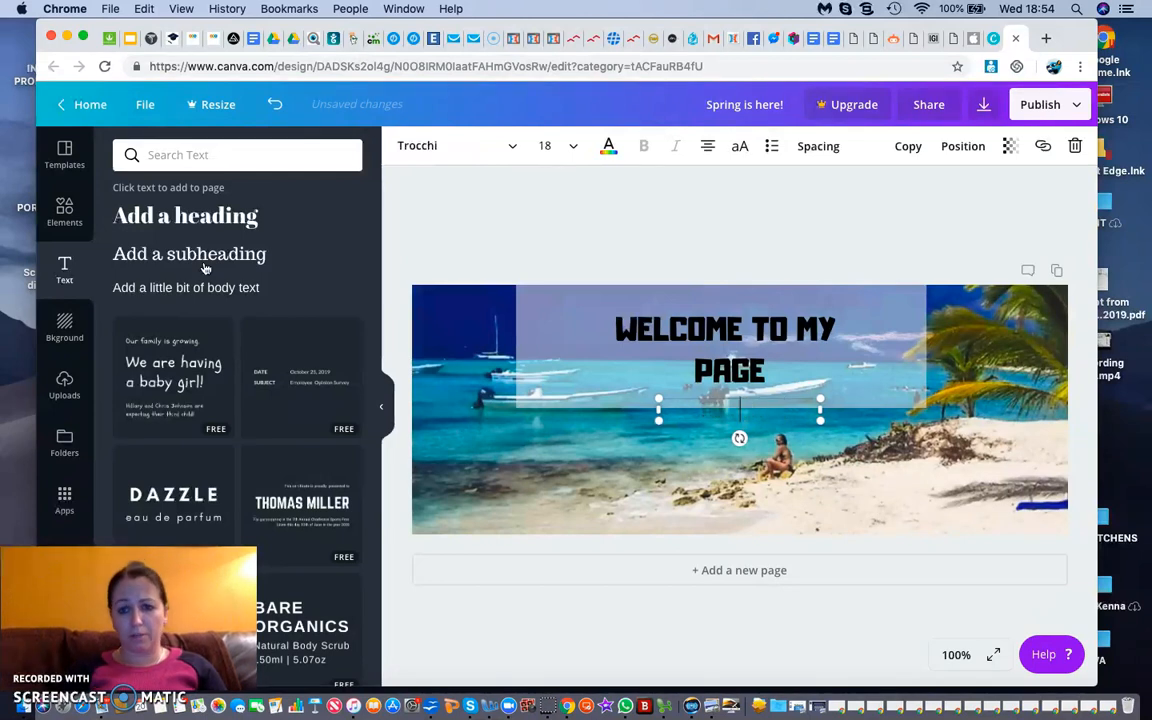
pyautogui.write('- B')
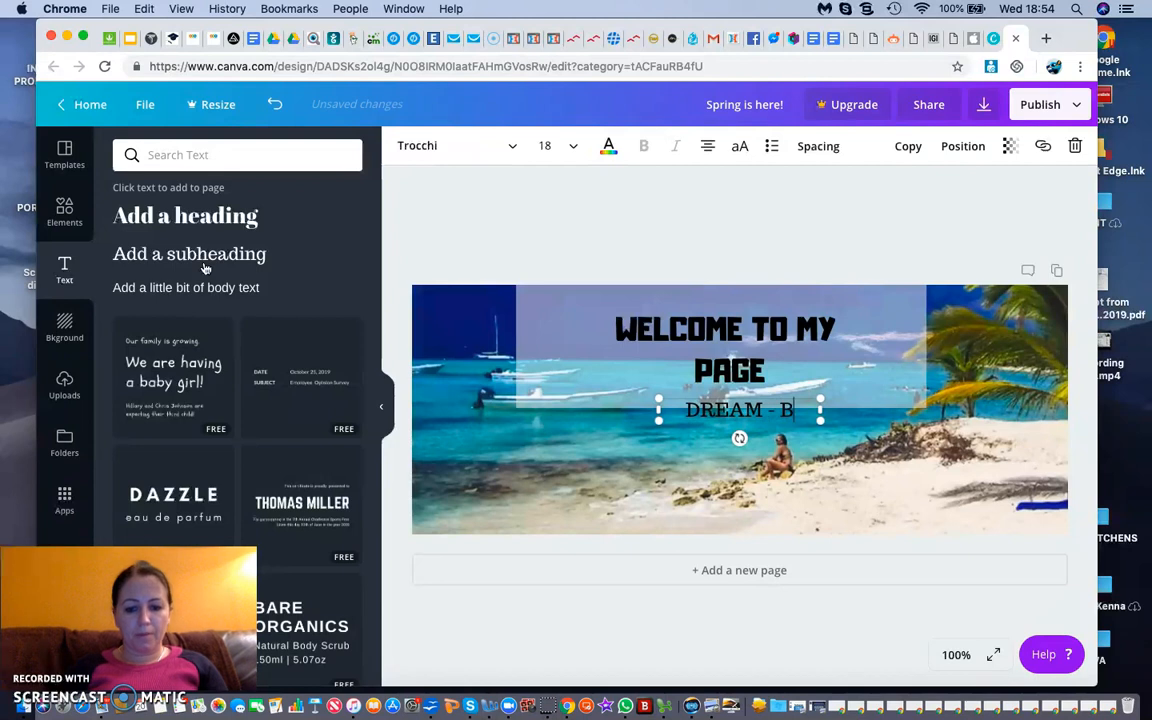
pyautogui.write('ELIEVE - ACHIEVE')
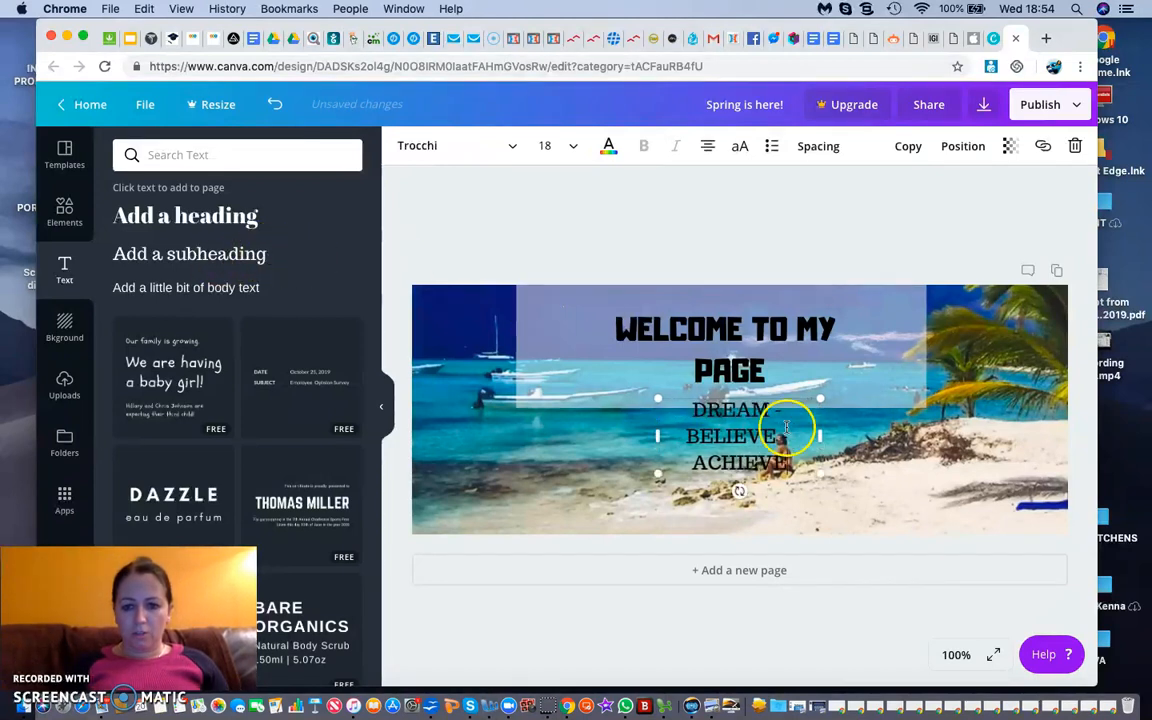
# Widen the subheading and heading text boxes so each fits on one line, and centre the subheading under the heading.
pyautogui.moveTo(820, 439); pyautogui.dragTo(972, 432)
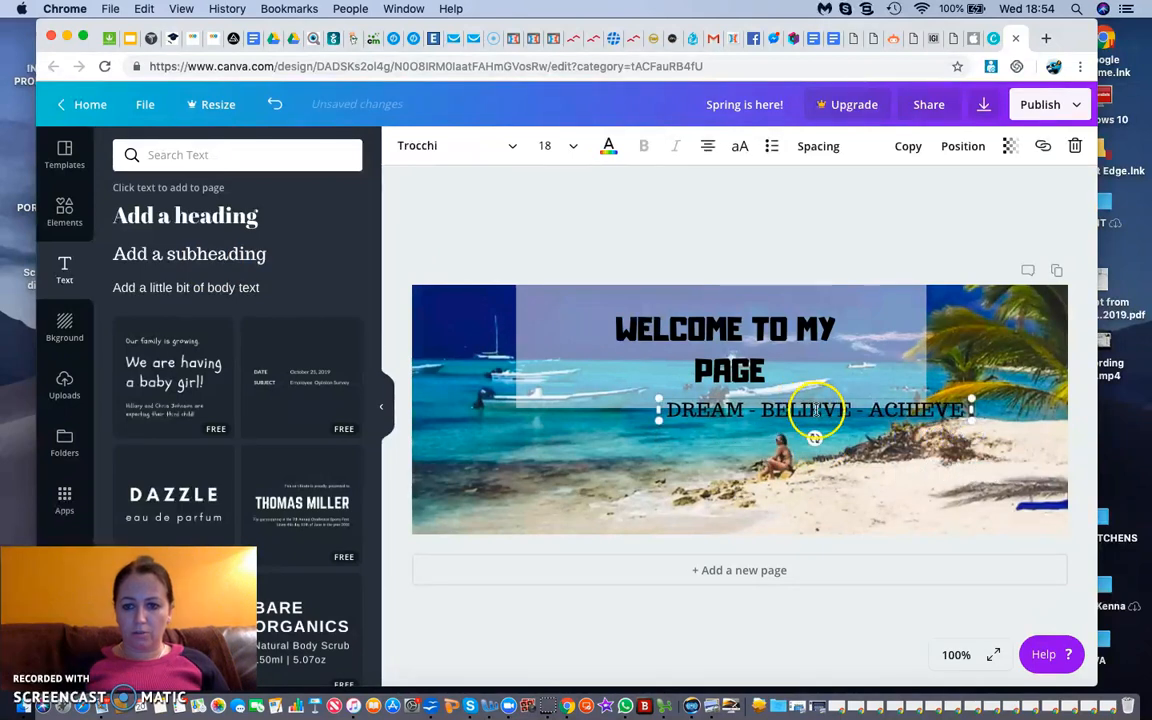
pyautogui.moveTo(797, 396); pyautogui.dragTo(721, 384)
pyautogui.click(706, 331)
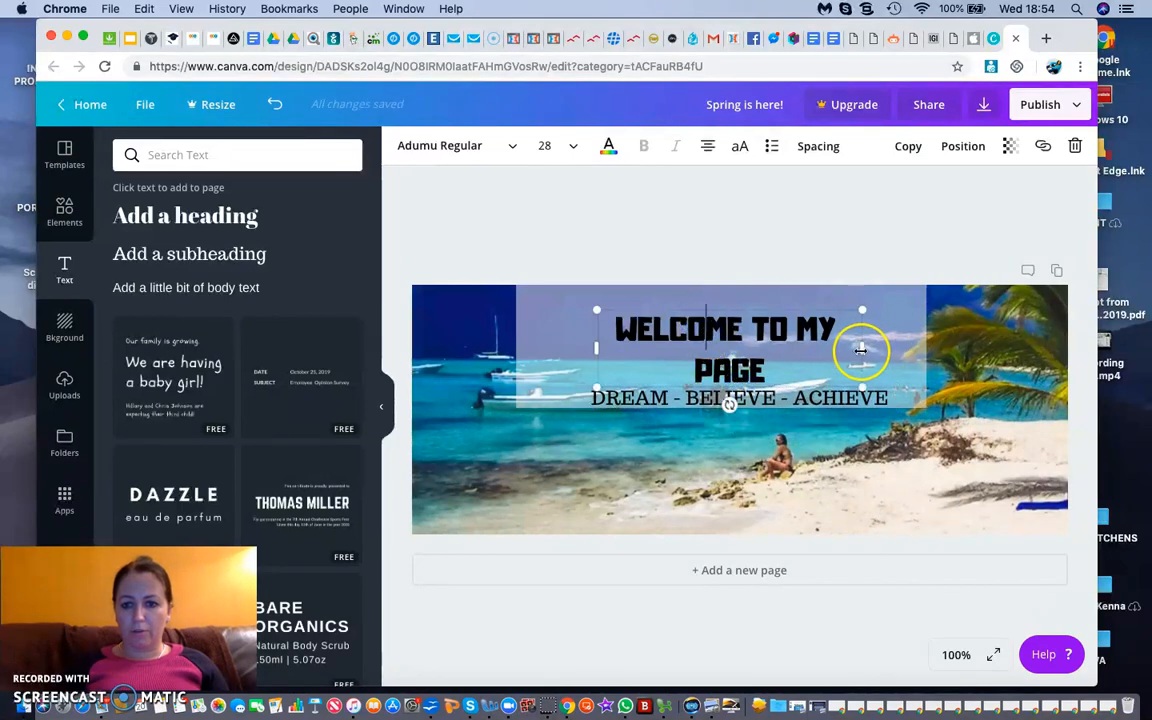
pyautogui.moveTo(887, 347); pyautogui.dragTo(907, 347)
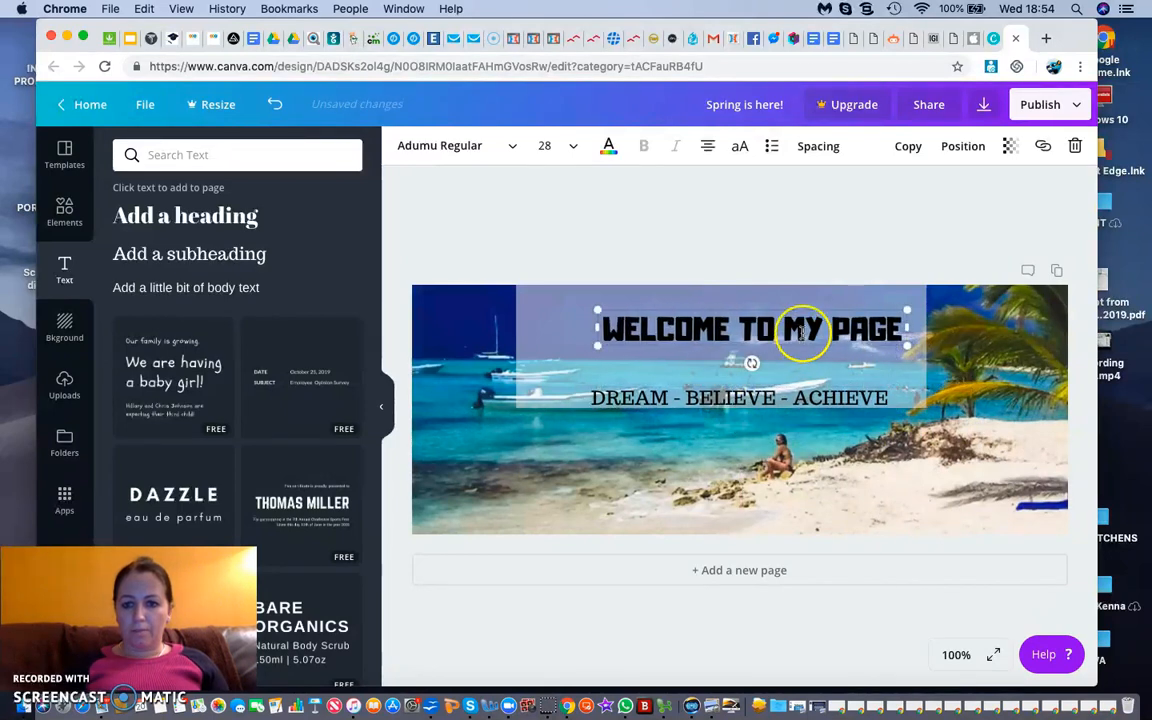
# Replace the heading text with "INCREES LIFESTYLE".
pyautogui.doubleClick(756, 323)
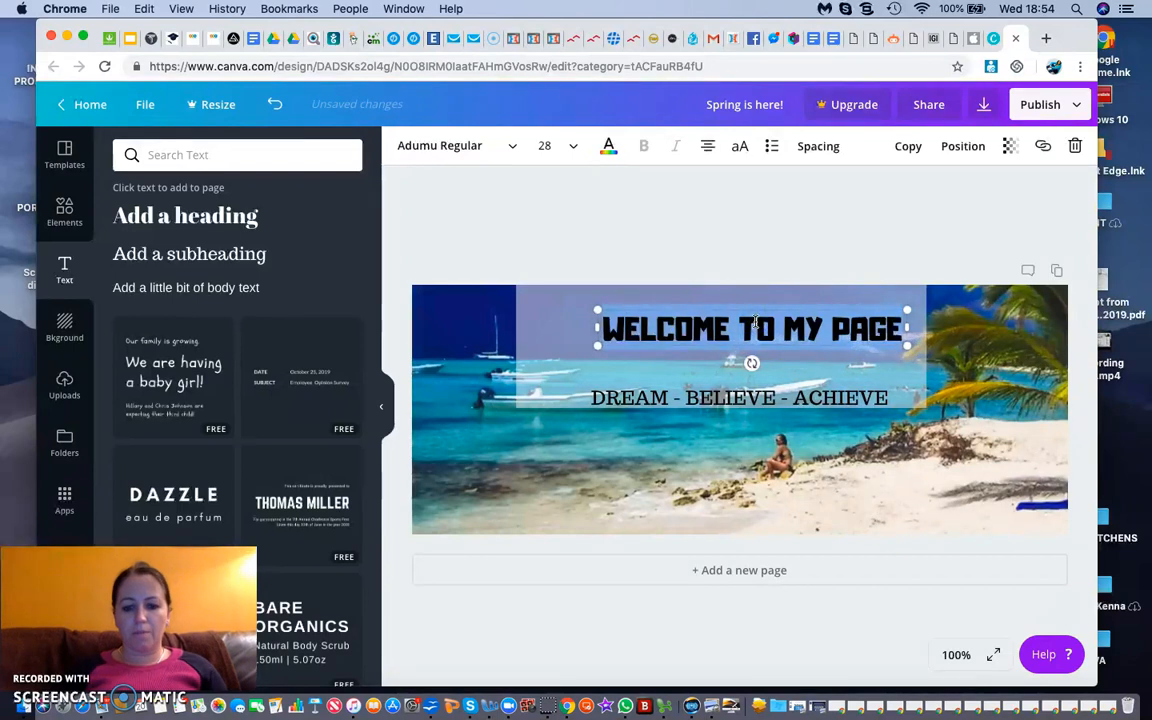
pyautogui.write('INCREES ENGA')
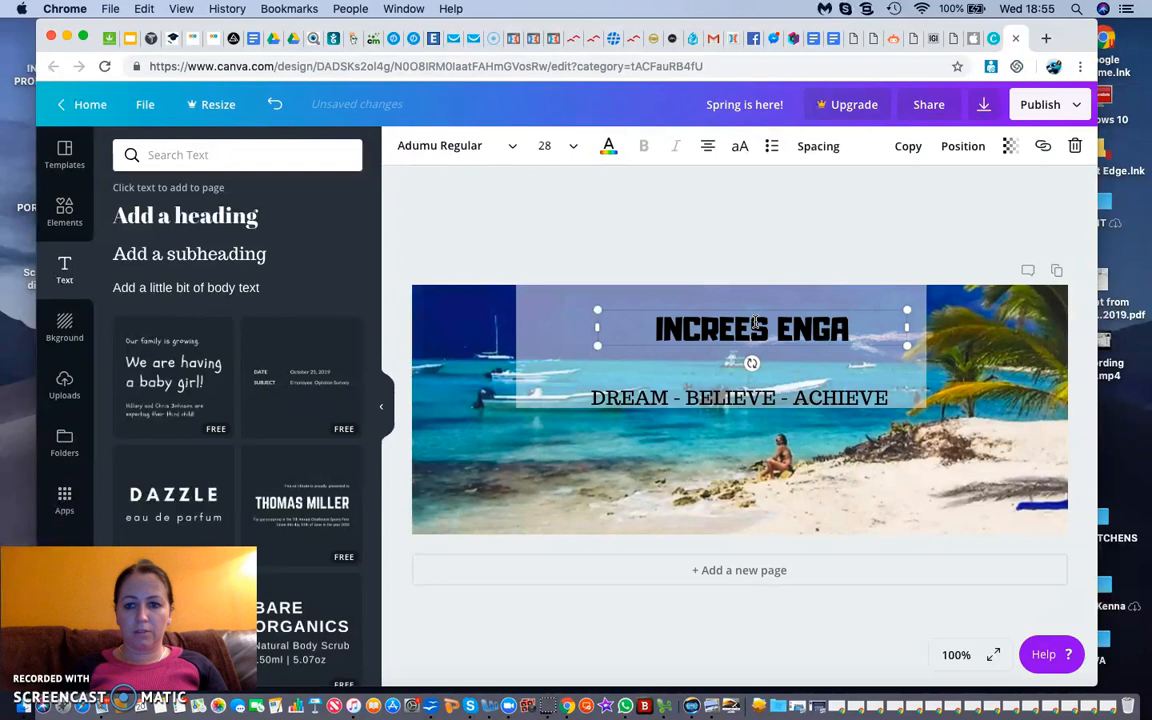
pyautogui.write('GEMENT')
pyautogui.press('BackSpace')
pyautogui.press('BackSpace')
pyautogui.press('BackSpace')
pyautogui.press('BackSpace')
pyautogui.press('BackSpace')
pyautogui.press('BackSpace')
pyautogui.press('BackSpace')
pyautogui.press('BackSpace')
pyautogui.press('BackSpace')
pyautogui.press('BackSpace')
pyautogui.press('BackSpace')
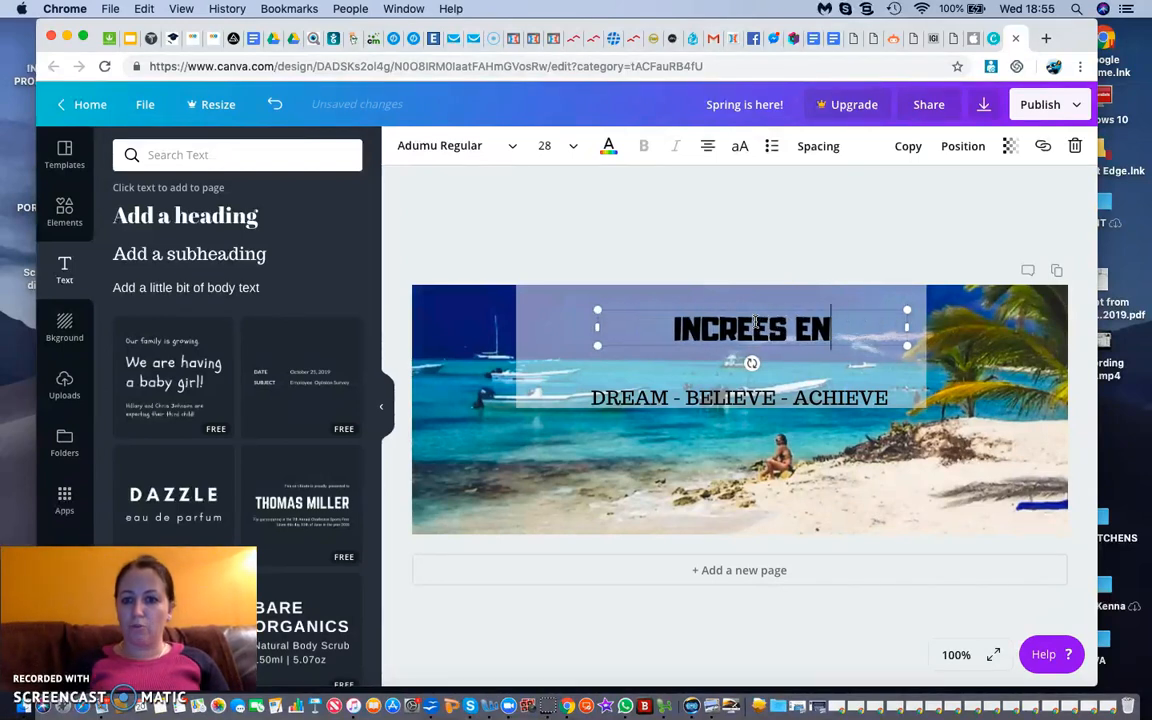
pyautogui.write('LIFE')
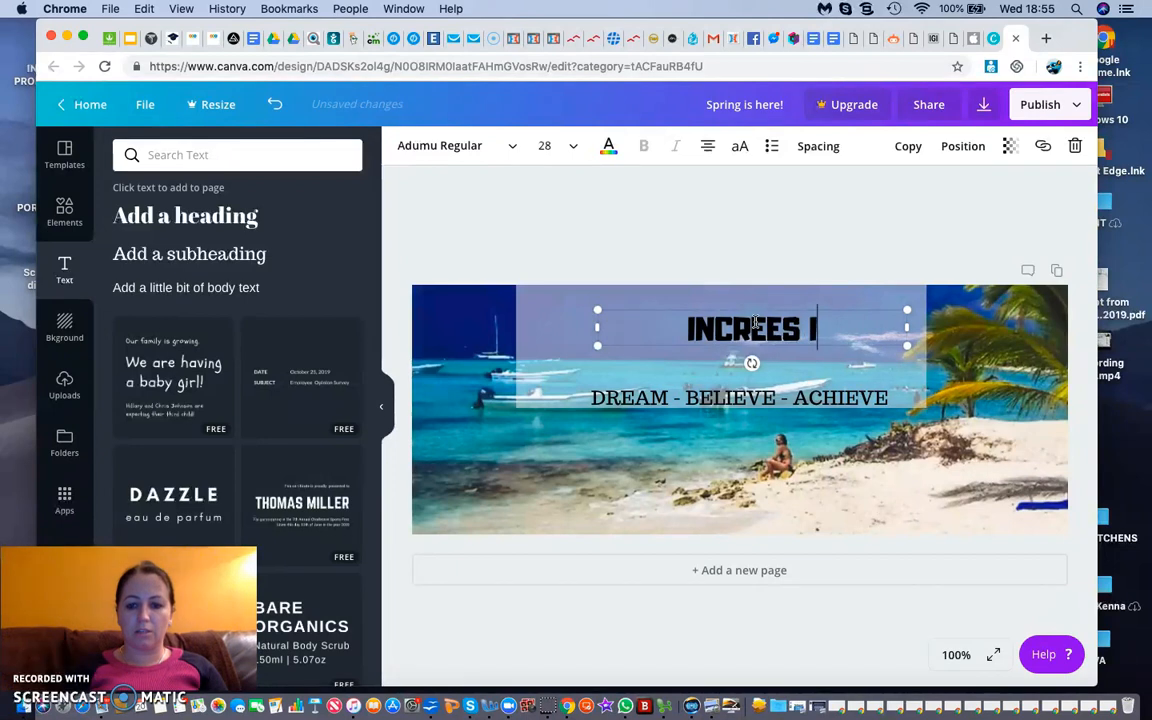
pyautogui.write('STYLE')
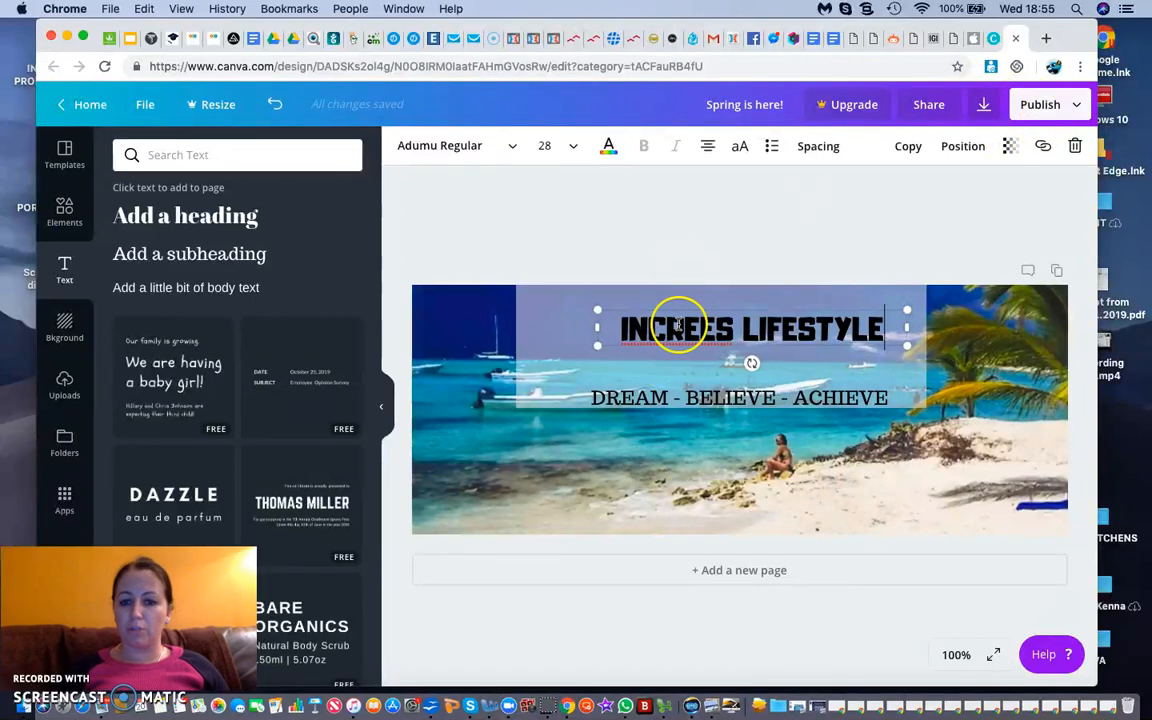
# Download the cover as a PNG and dismiss the trial offer to continue editing.
pyautogui.click(984, 106)
pyautogui.click(954, 217)
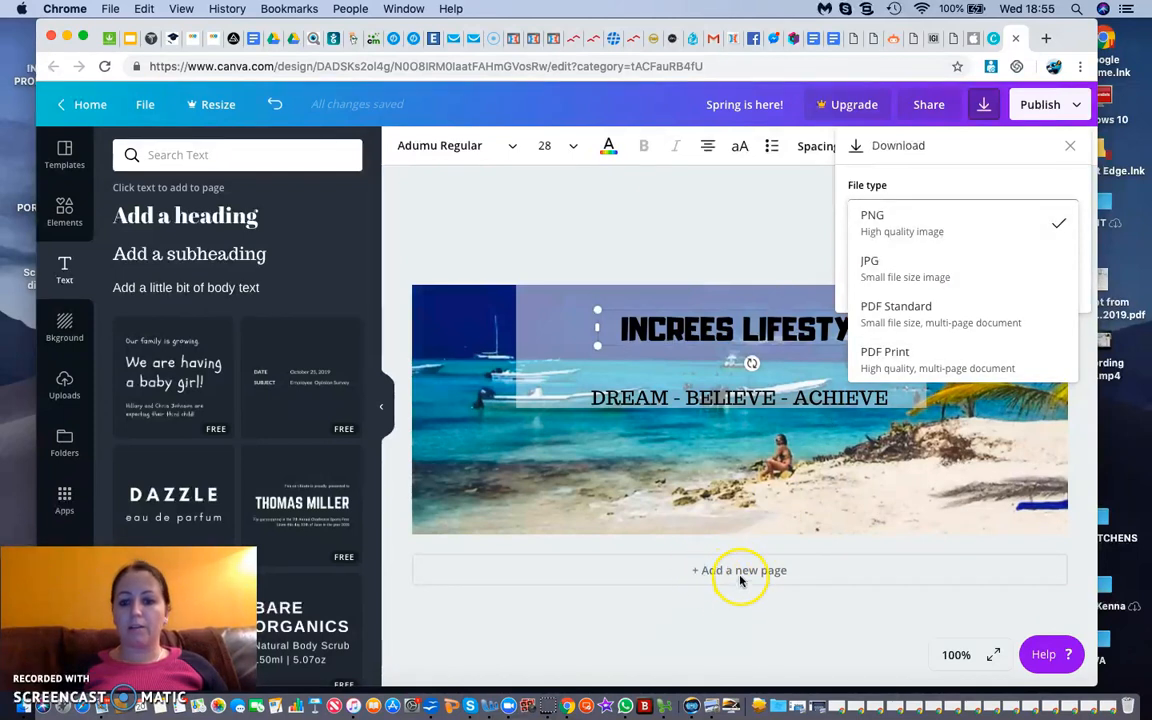
pyautogui.click(882, 226)
pyautogui.click(946, 286)
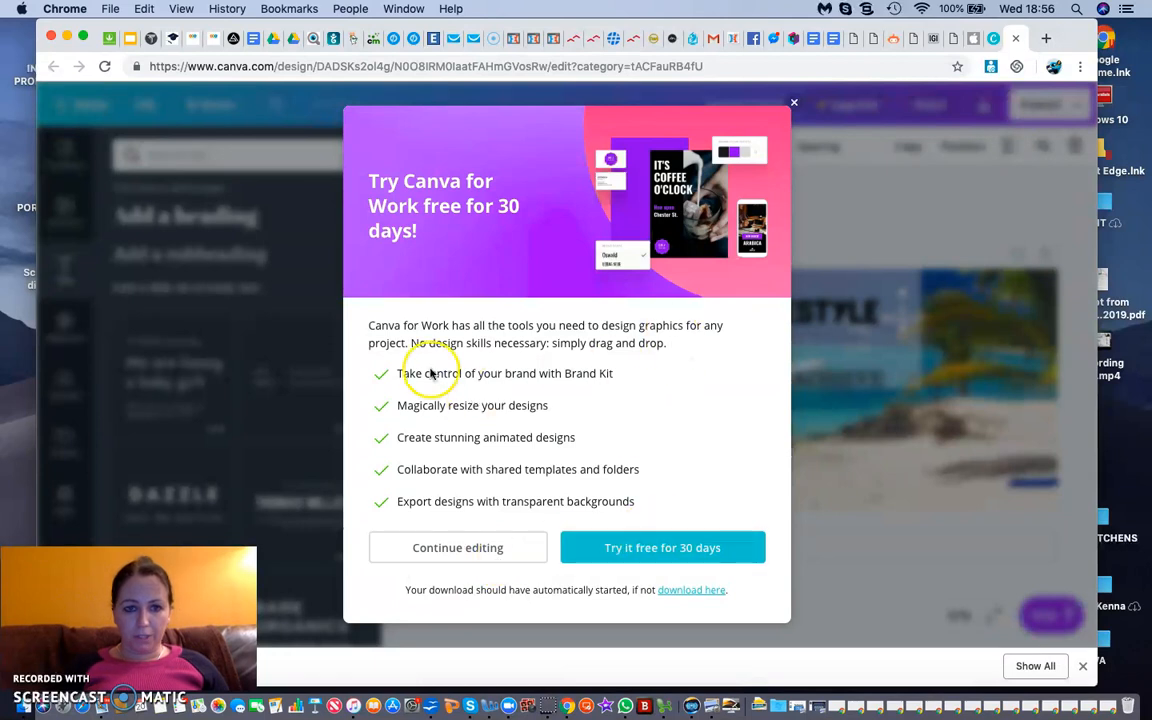
pyautogui.click(471, 556)
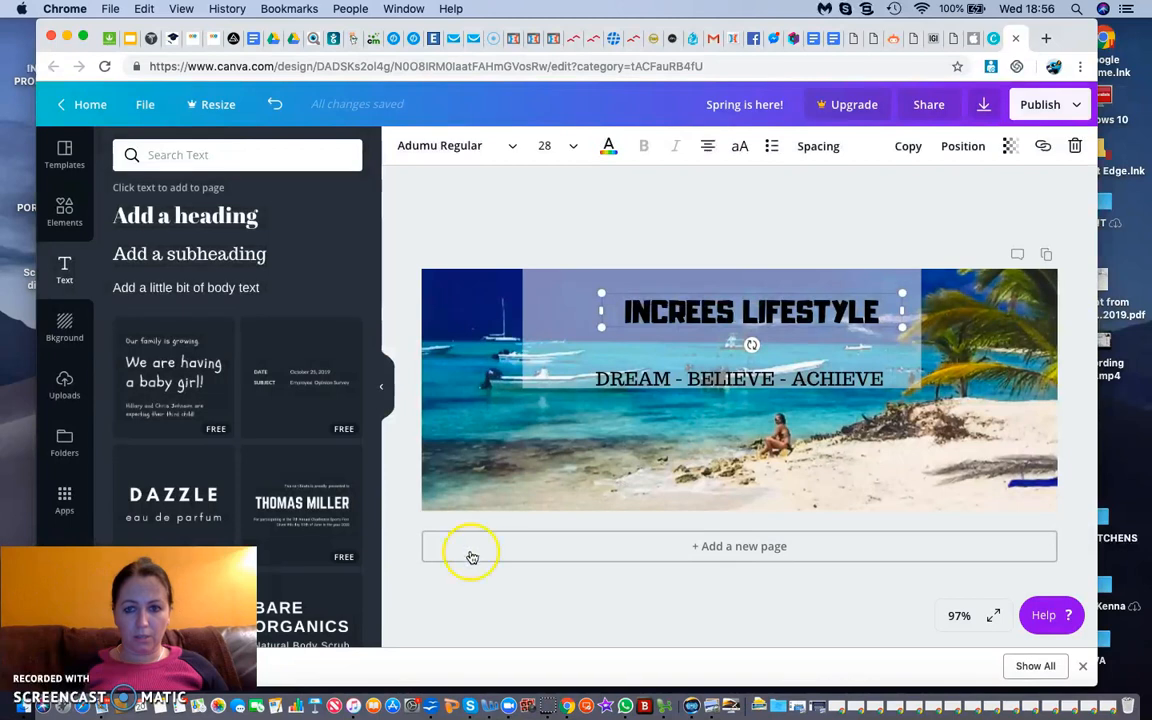
# Download the cover as a PNG a second time and close the Canva for Work offer.
pyautogui.click(984, 106)
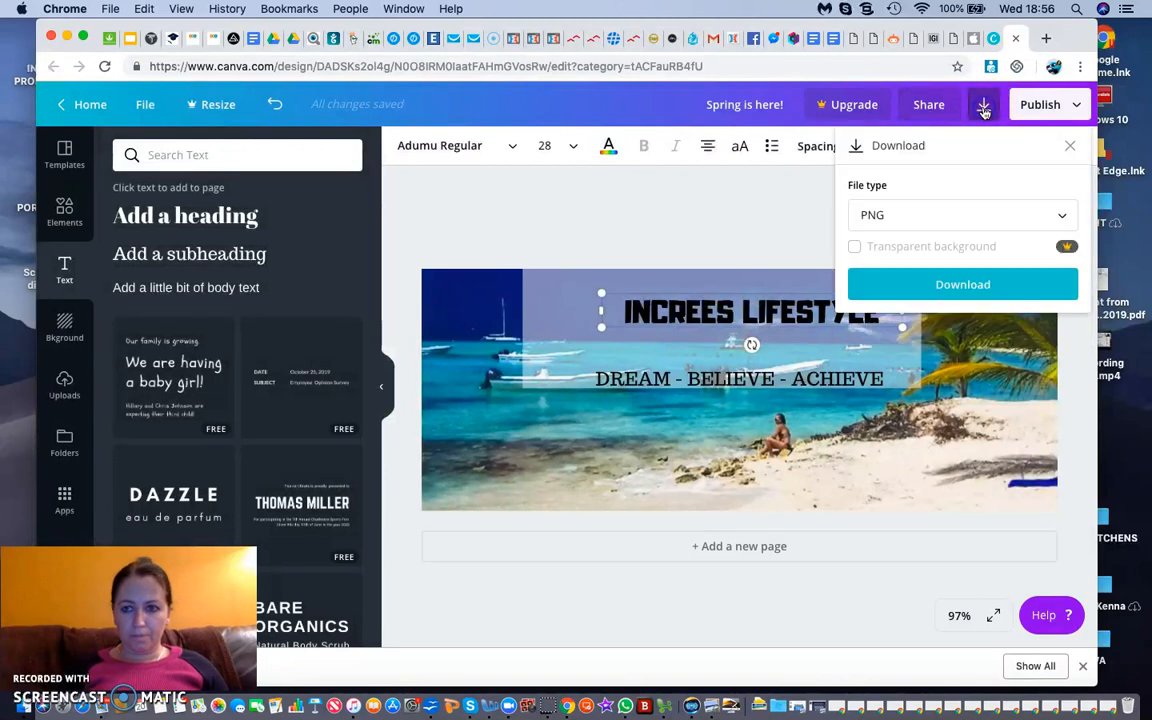
pyautogui.click(923, 288)
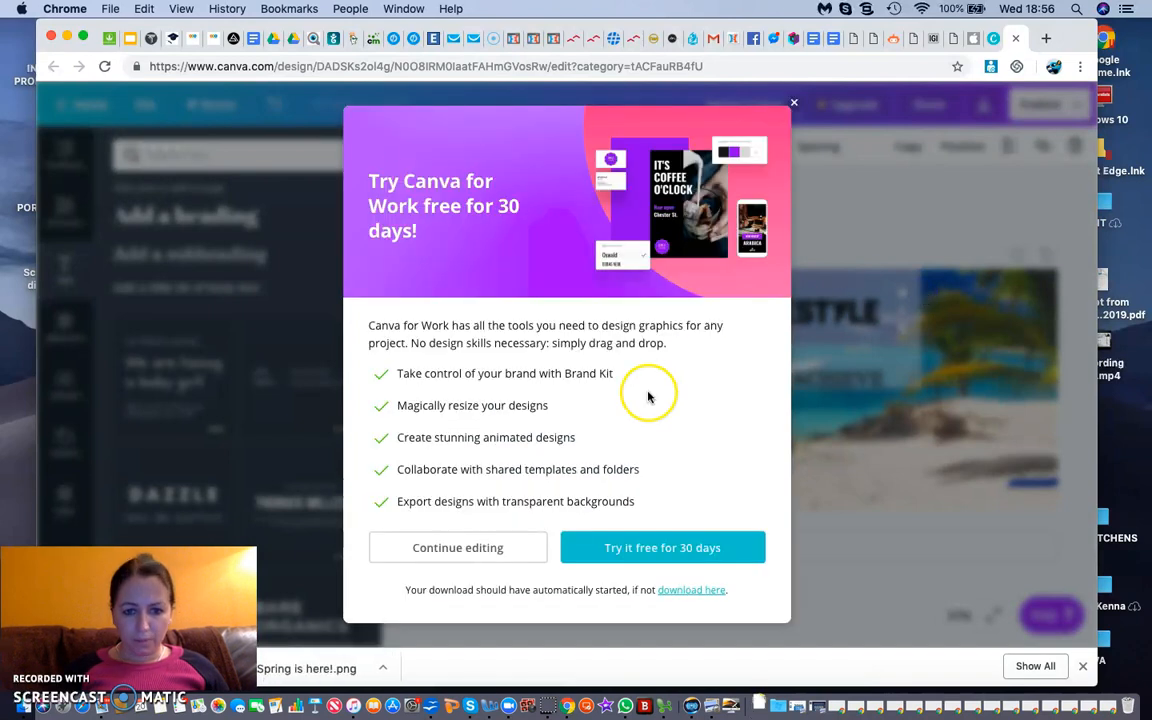
pyautogui.click(795, 106)
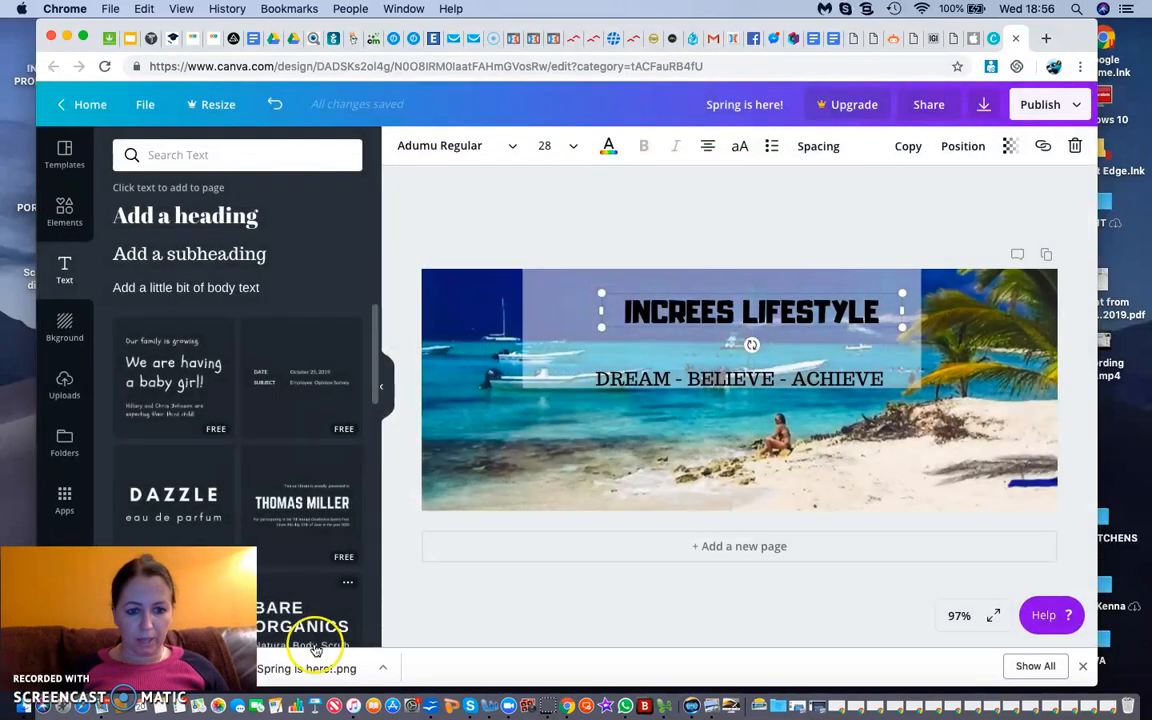
# Show the latest downloaded PNG in the Downloads folder, then close the folder window.
pyautogui.click(24, 700)
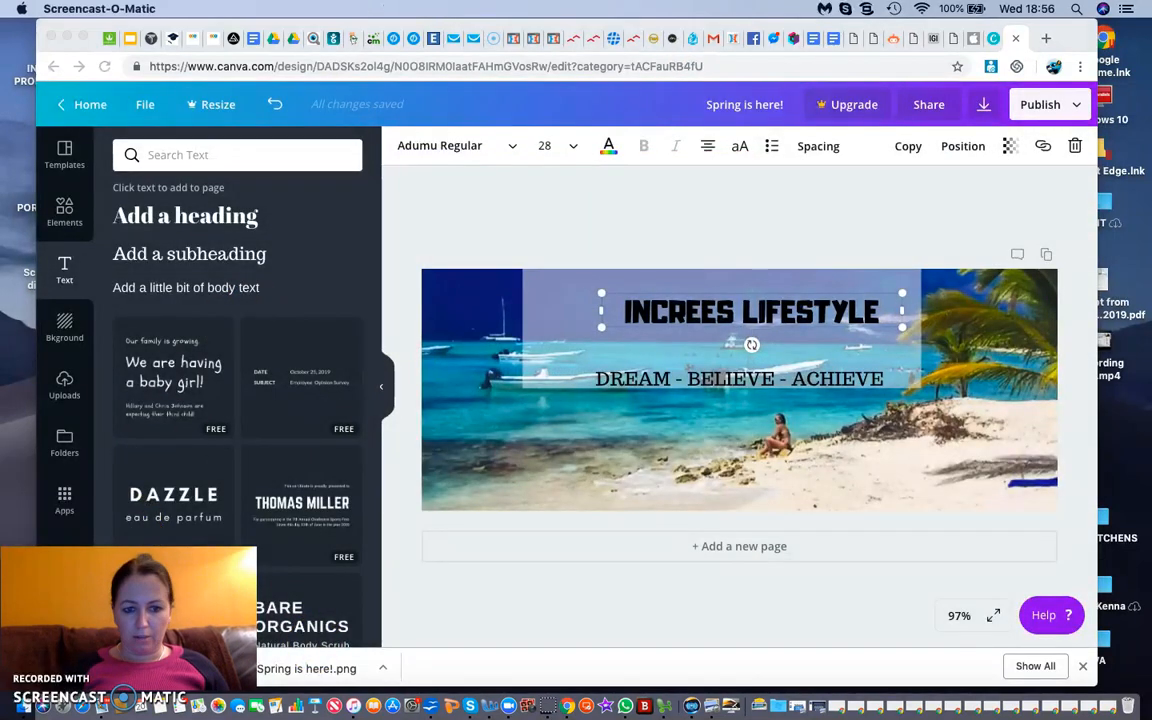
pyautogui.moveTo(48, 565); pyautogui.dragTo(920, 557)
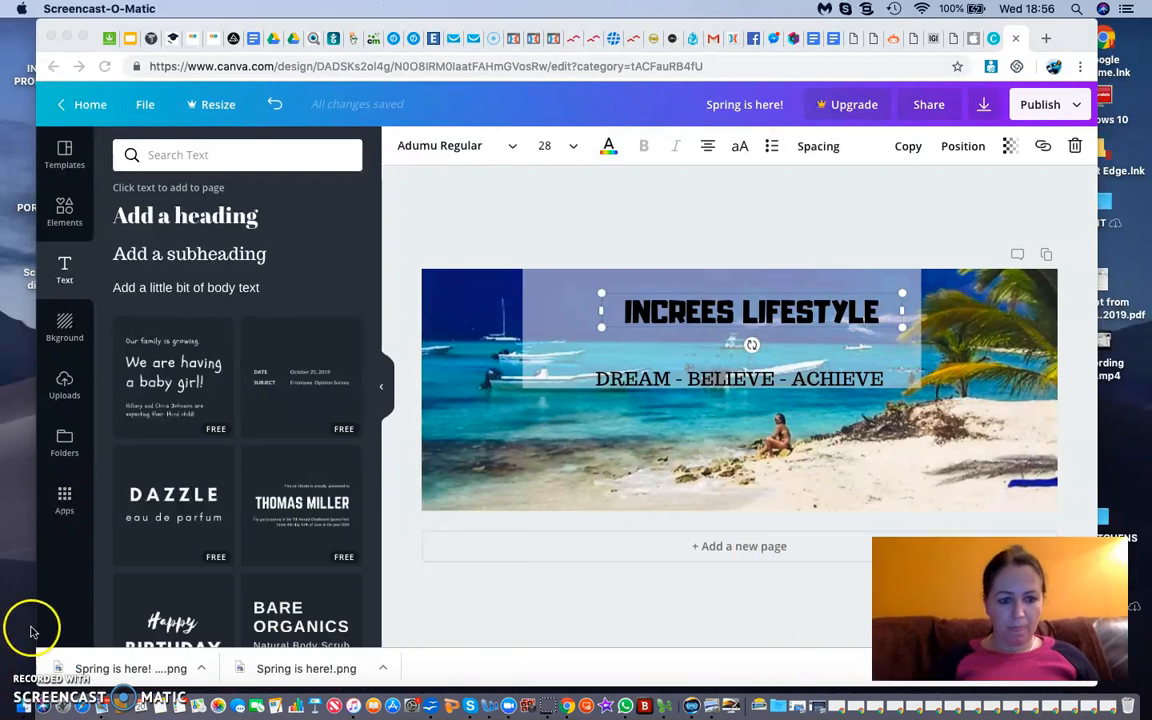
pyautogui.click(121, 671)
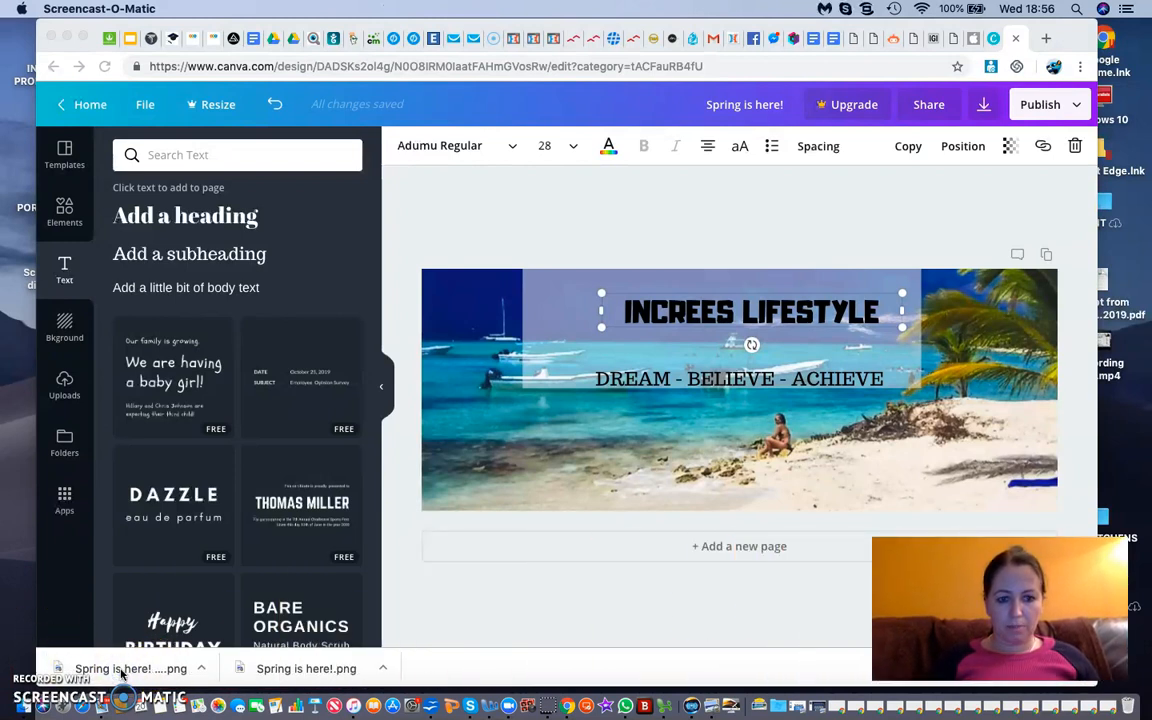
pyautogui.click(201, 668)
pyautogui.click(270, 652)
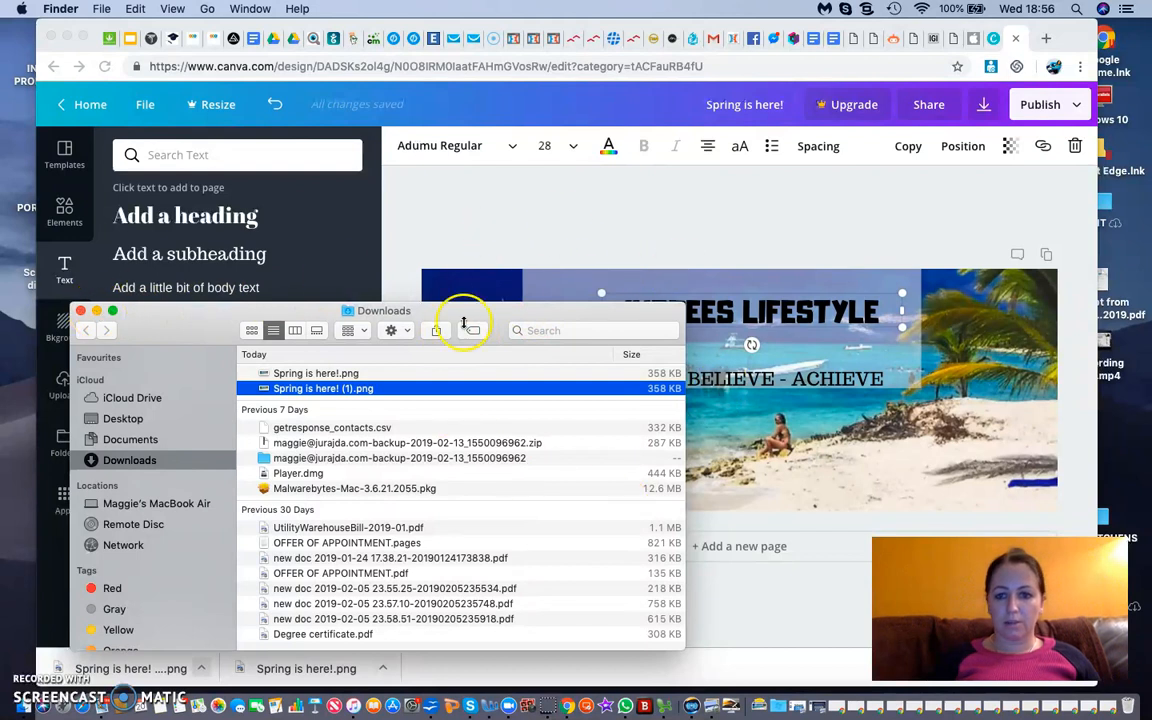
pyautogui.click(81, 311)
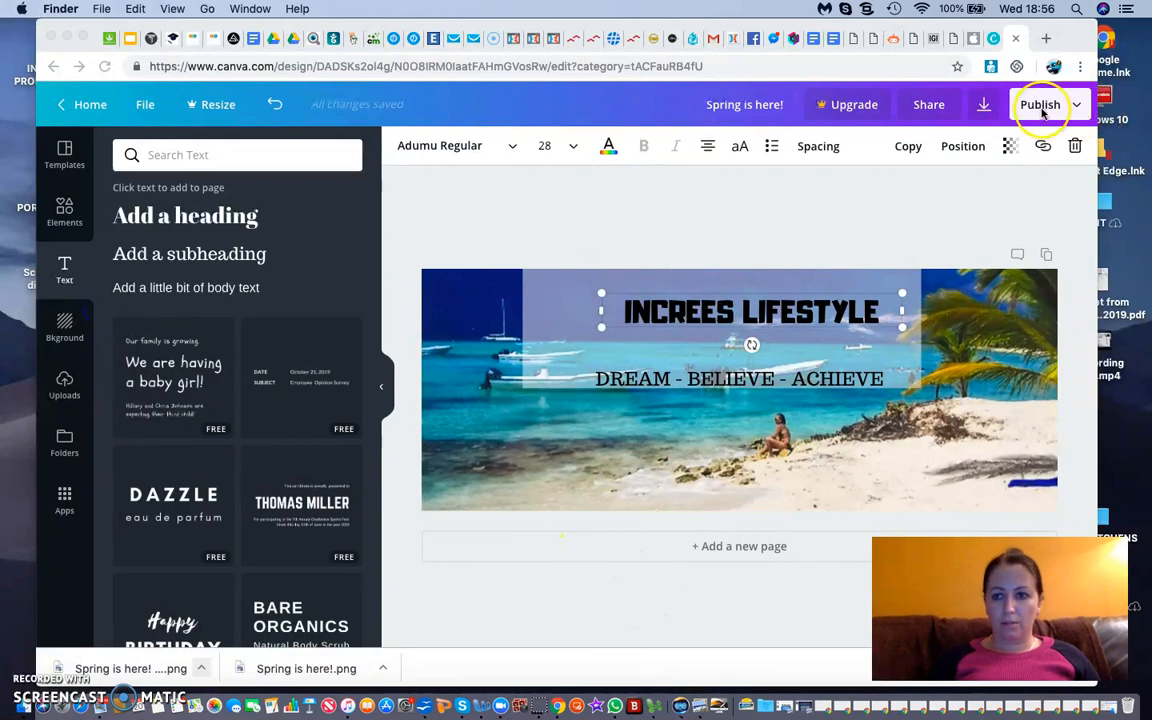
# Look through all the publishing options for the cover, from social media to print and Canva profile, and close the list.
pyautogui.click(1072, 106)
pyautogui.click(1077, 106)
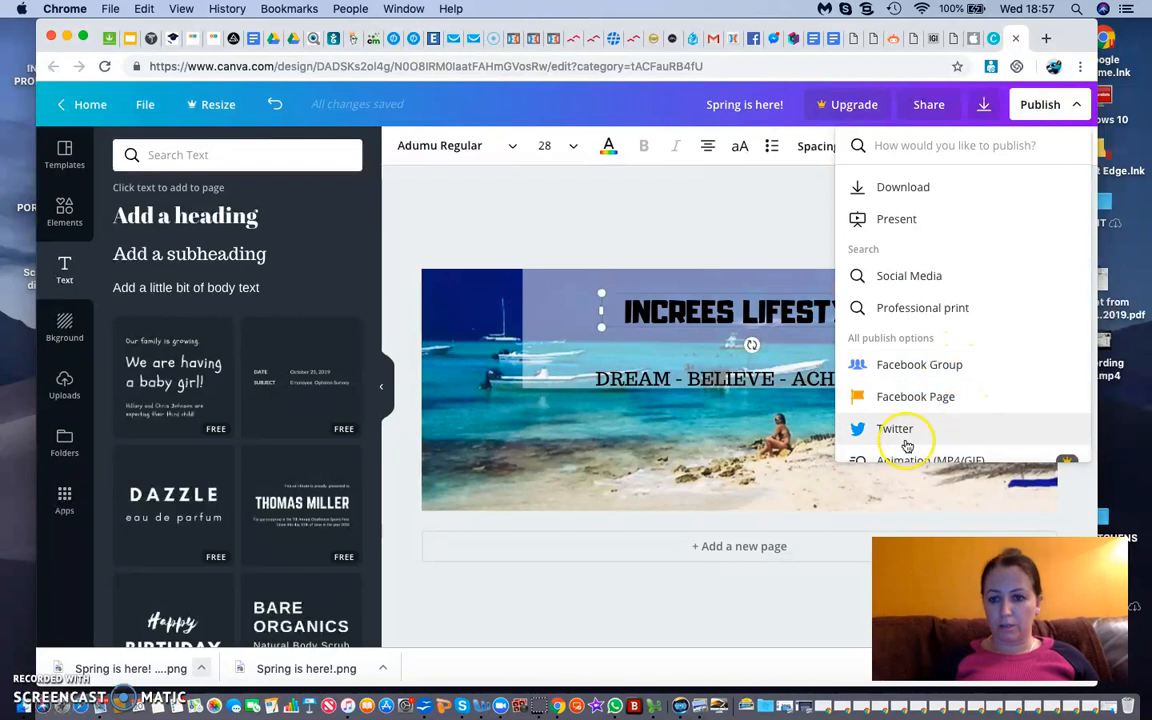
pyautogui.scroll(-3, 905, 442)
pyautogui.scroll(-5, 907, 445)
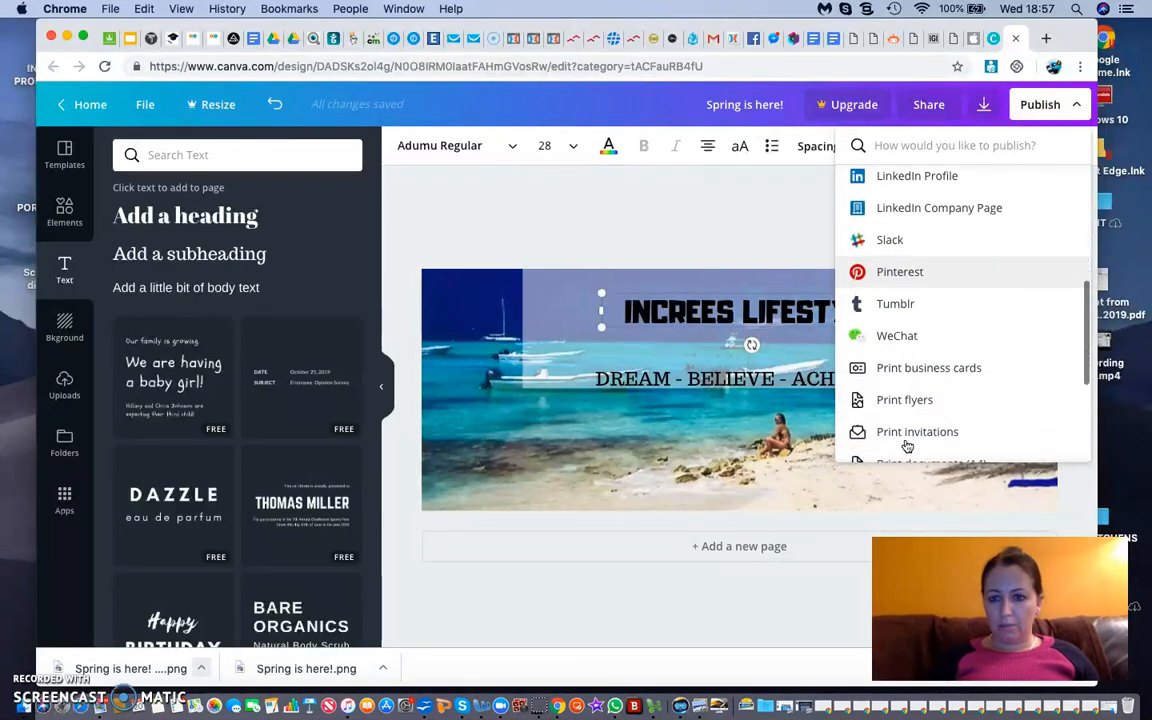
pyautogui.scroll(-3, 907, 445)
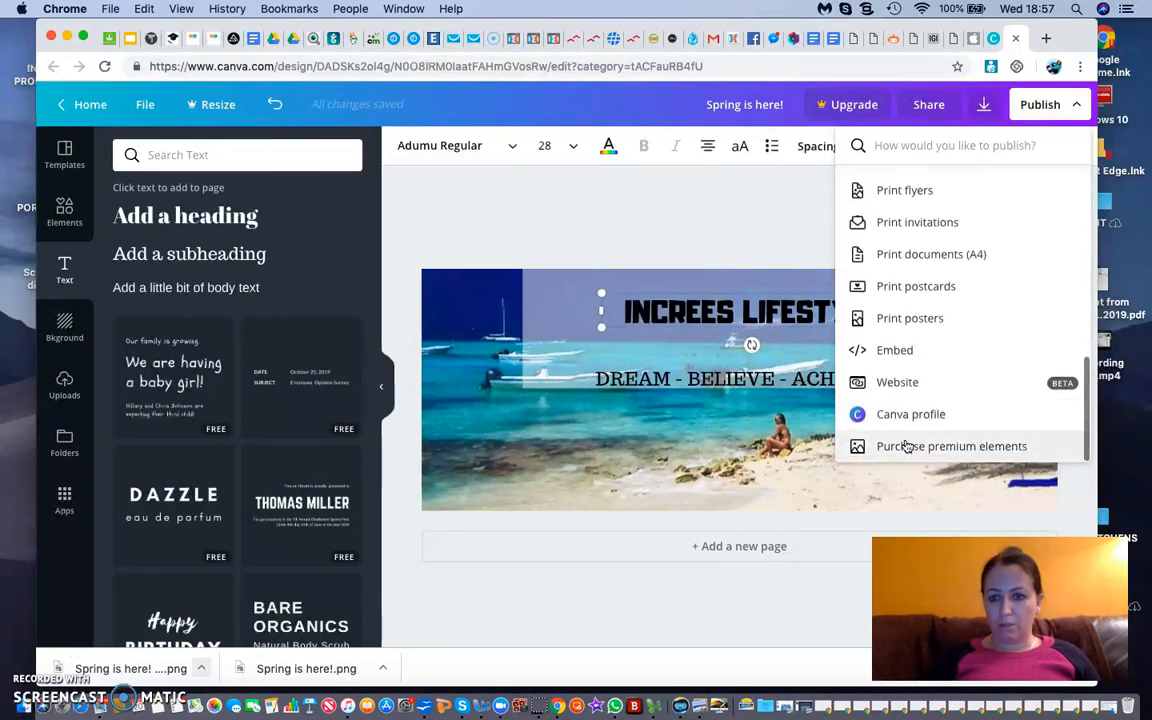
pyautogui.click(931, 416)
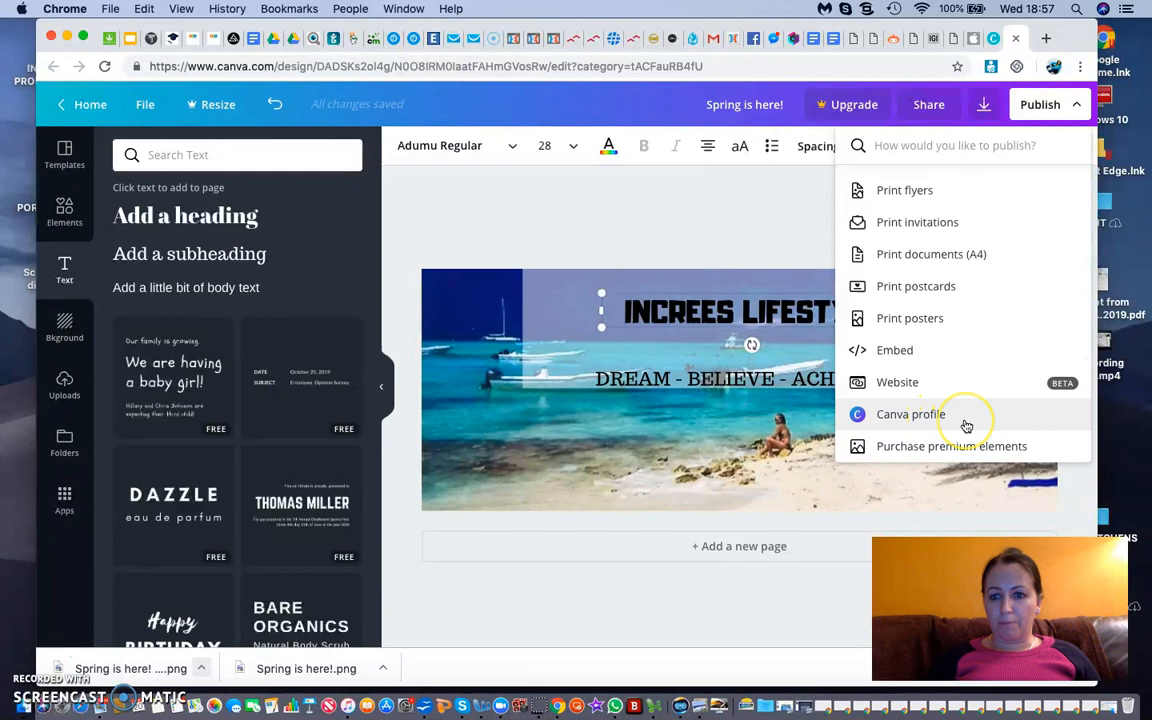
pyautogui.scroll(8, 967, 426)
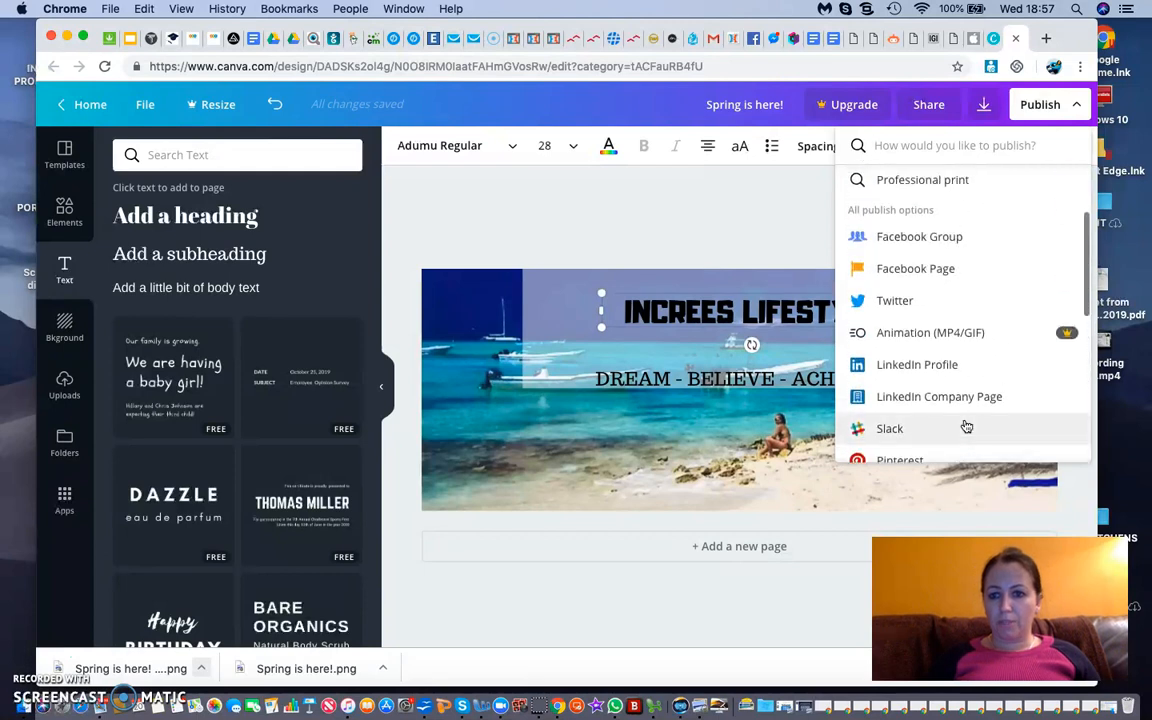
pyautogui.scroll(3, 967, 426)
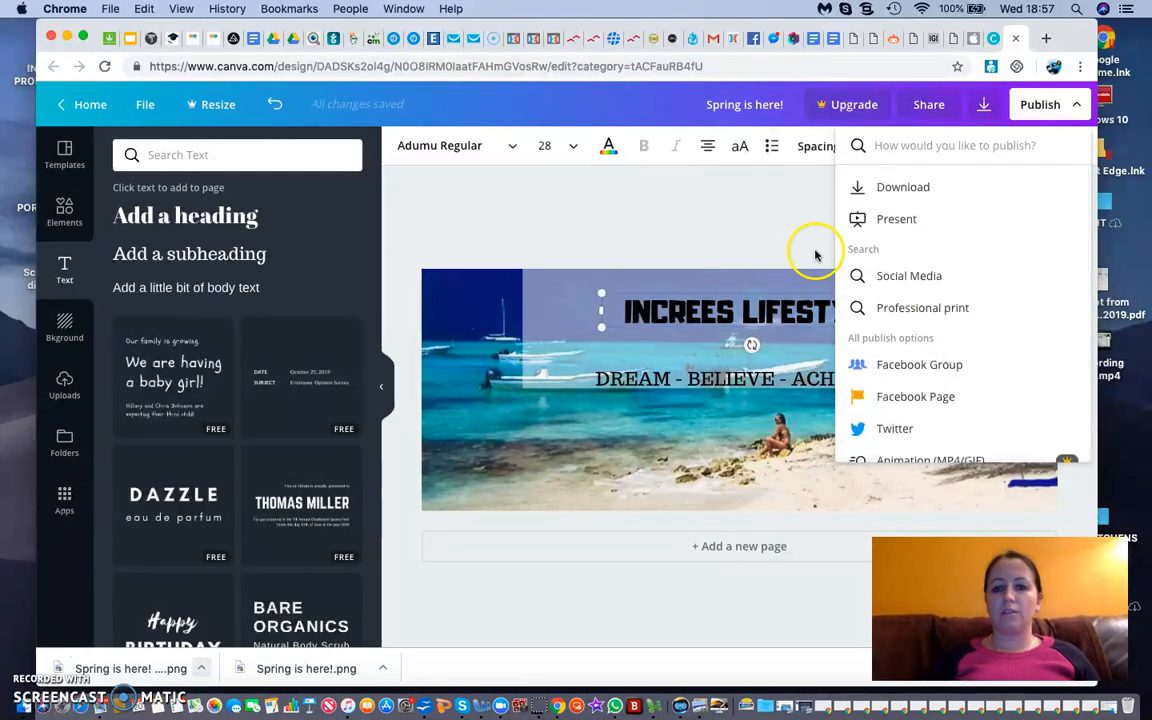
pyautogui.click(750, 242)
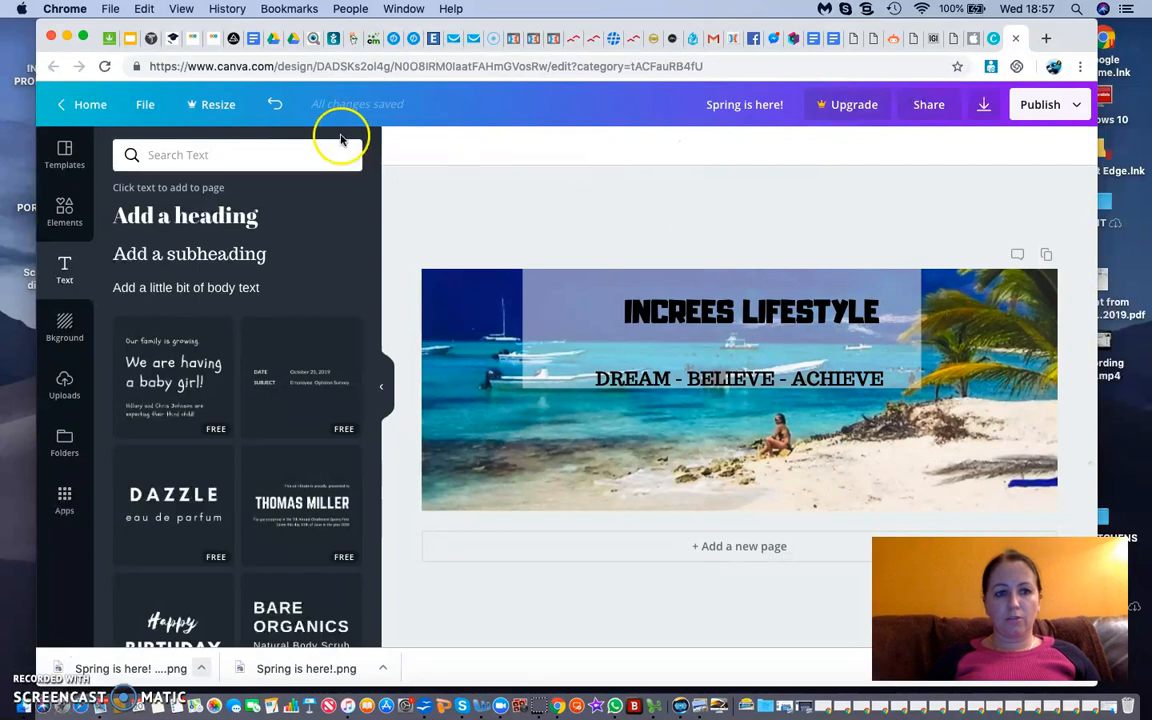
# Leave the editor to open the overview of all designs, and switch to X-Mirage to show Canva on the phone.
pyautogui.click(81, 110)
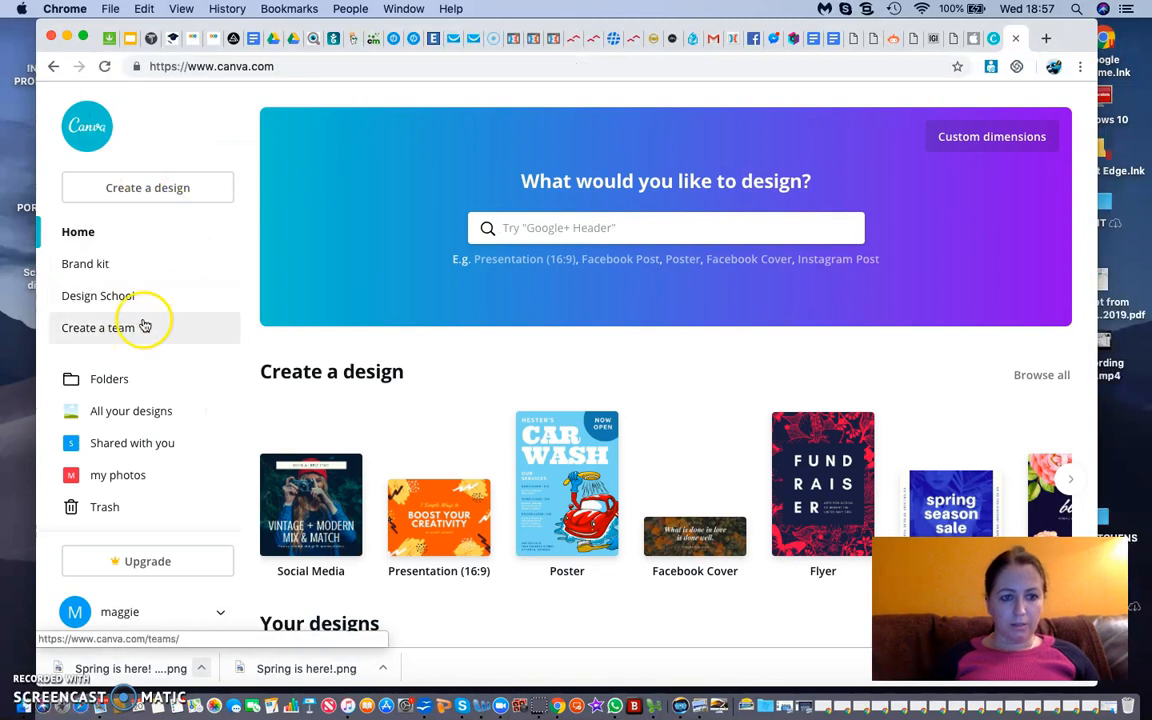
pyautogui.click(152, 416)
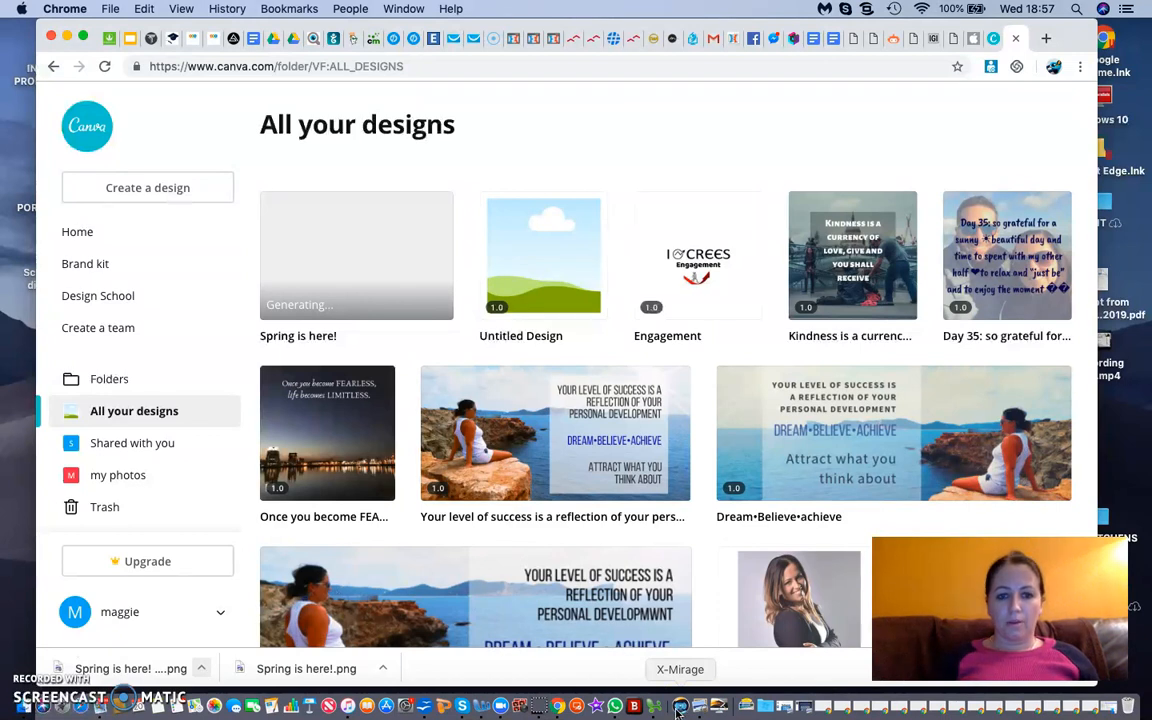
pyautogui.click(679, 706)
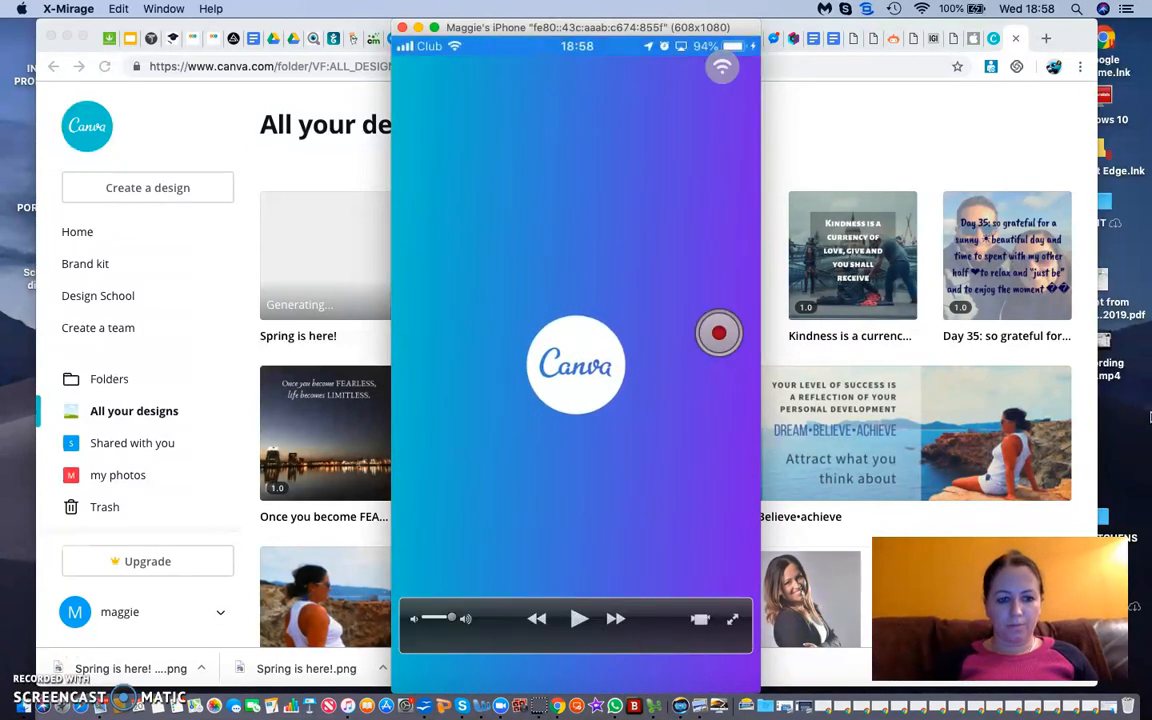
# Minimize the browser window and show the "Spring is here!" Facebook cover among the designs on the mirrored phone.
pyautogui.click(68, 37)
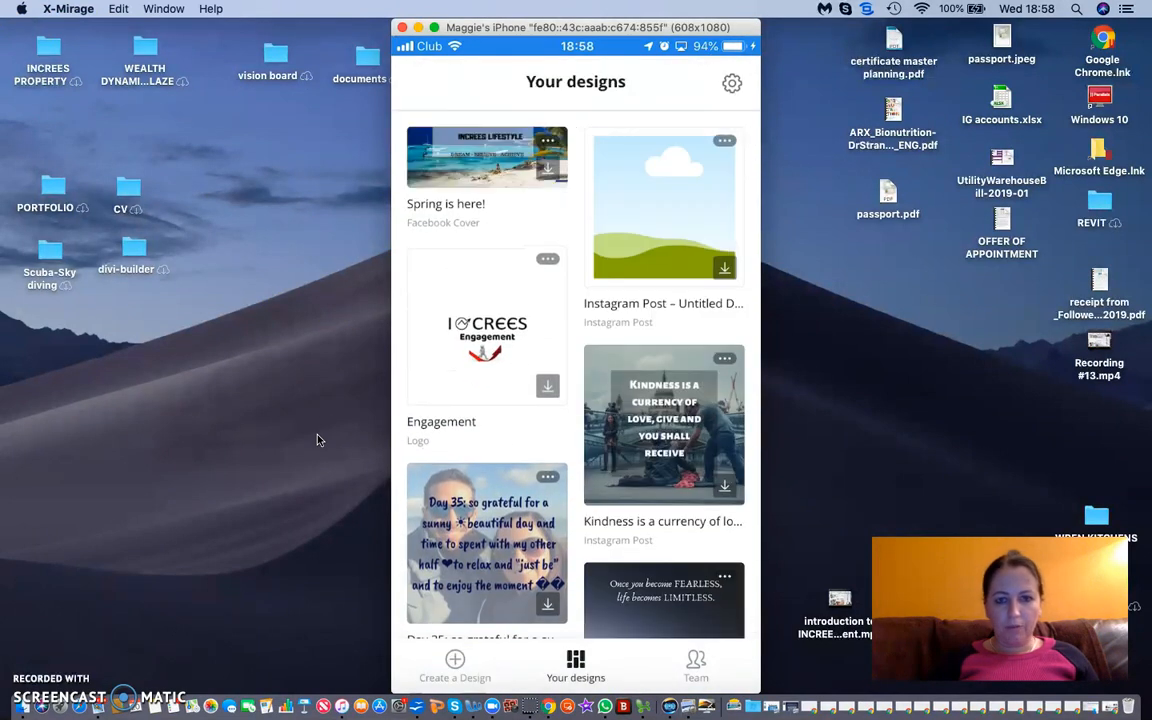
pyautogui.moveTo(424, 123)
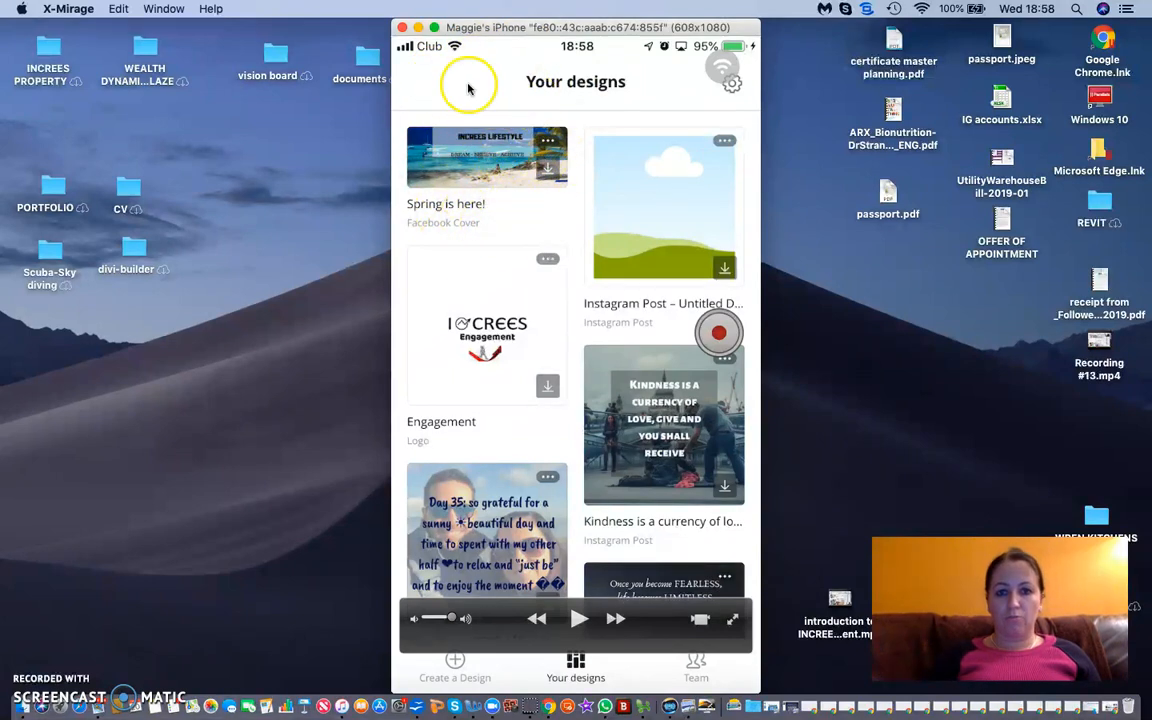
pyautogui.click(488, 153)
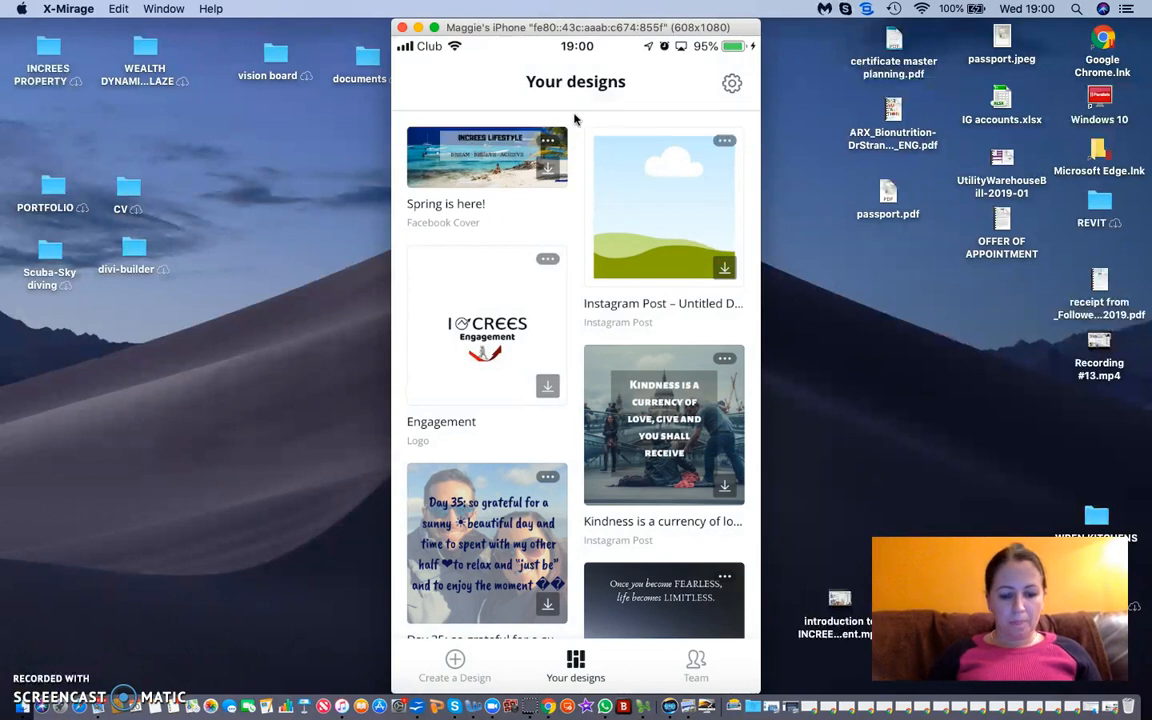
pyautogui.moveTo(458, 160)
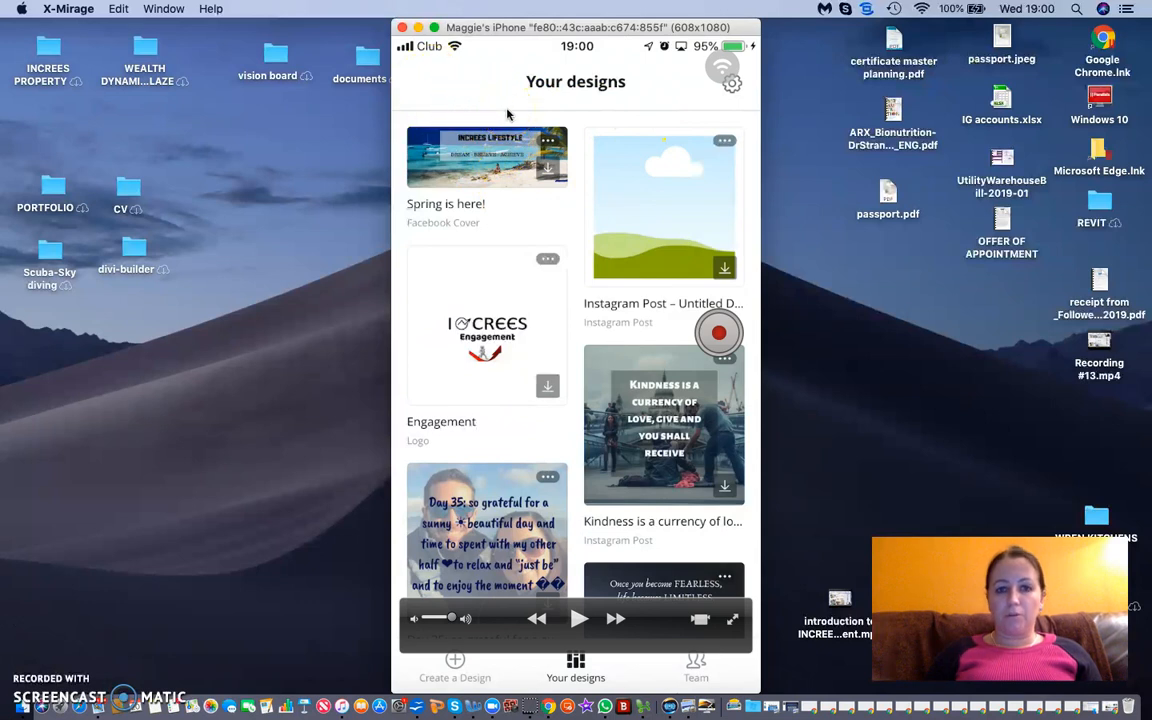
pyautogui.moveTo(476, 108)
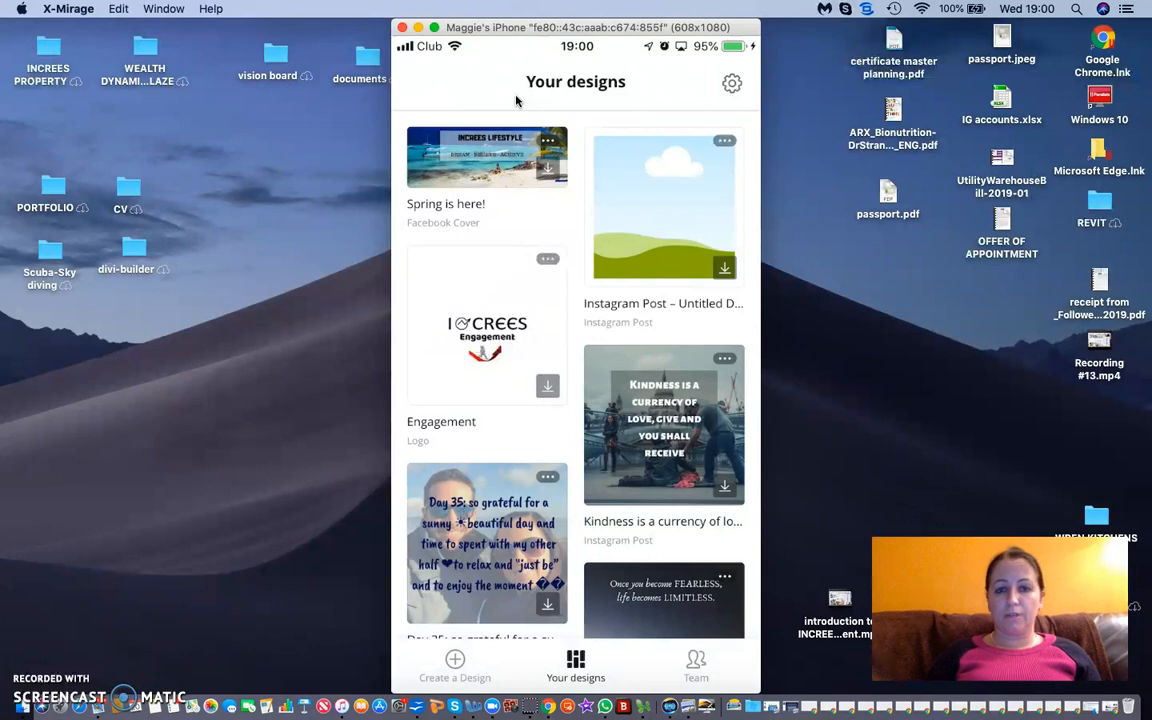
pyautogui.moveTo(500, 90)
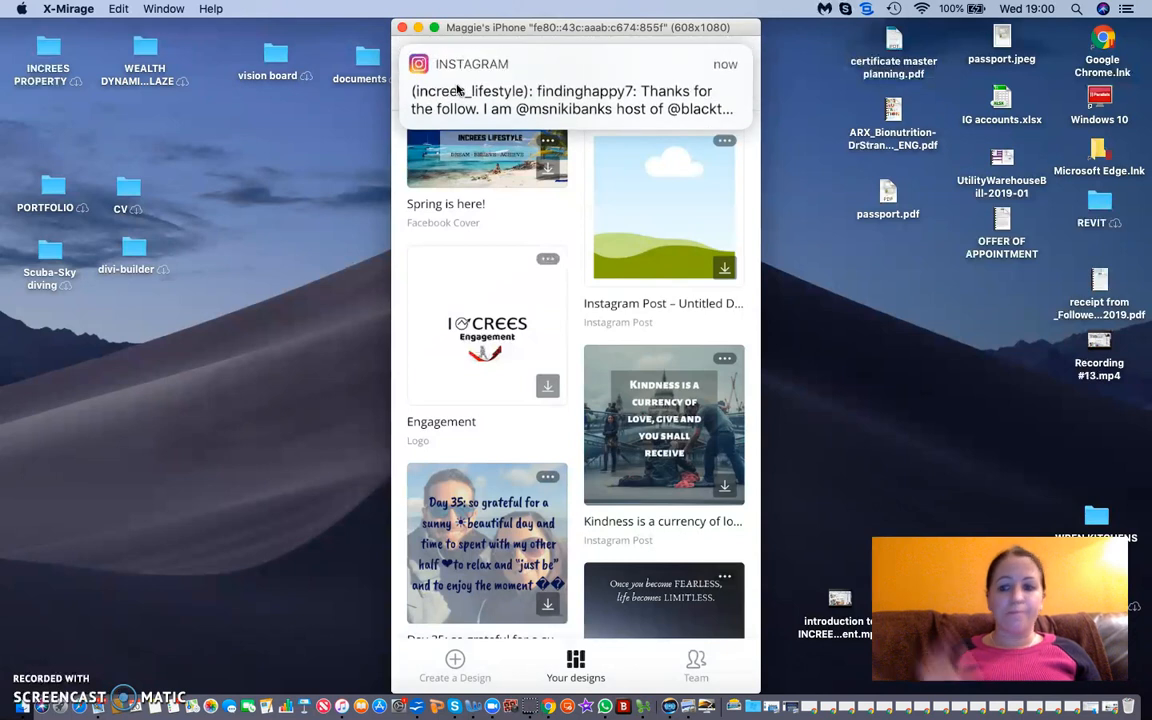
pyautogui.moveTo(460, 80)
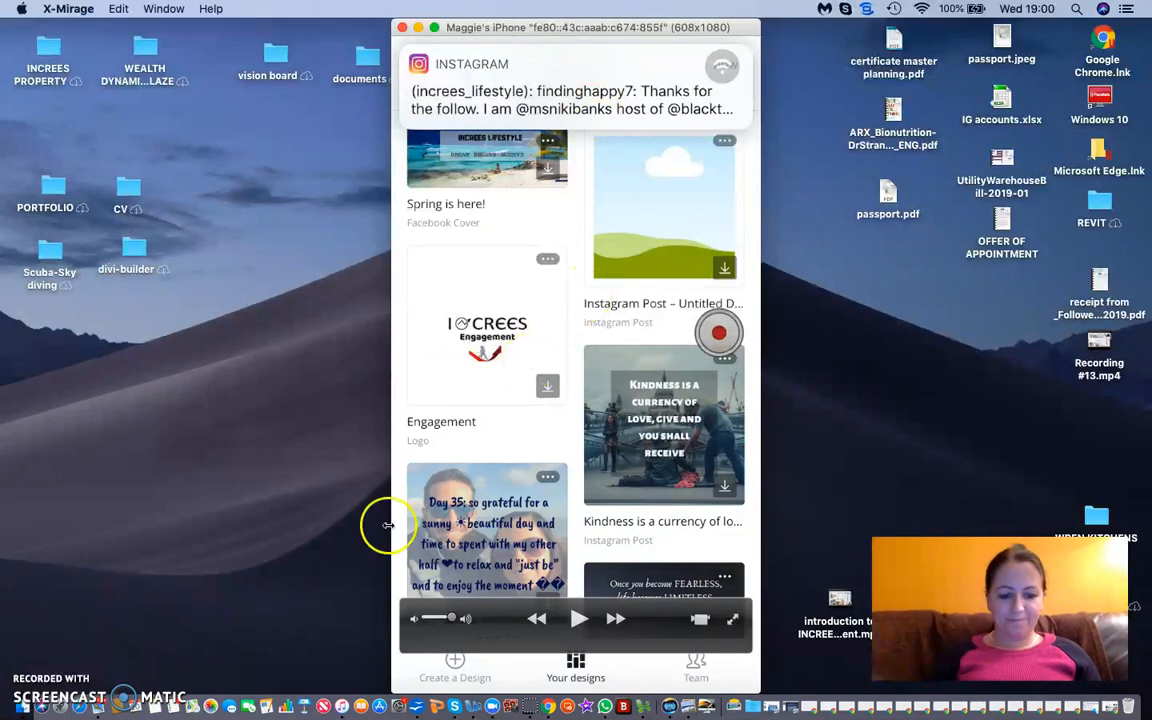